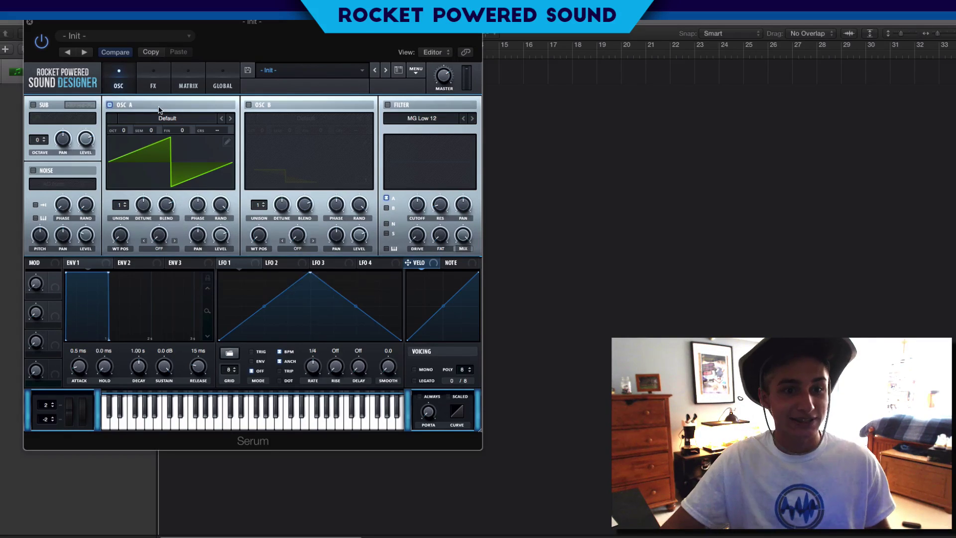
Glance at Serum's effects page, return to the oscillator page, and close the Serum Presets window
left_click(145, 79)
left_click(128, 76)
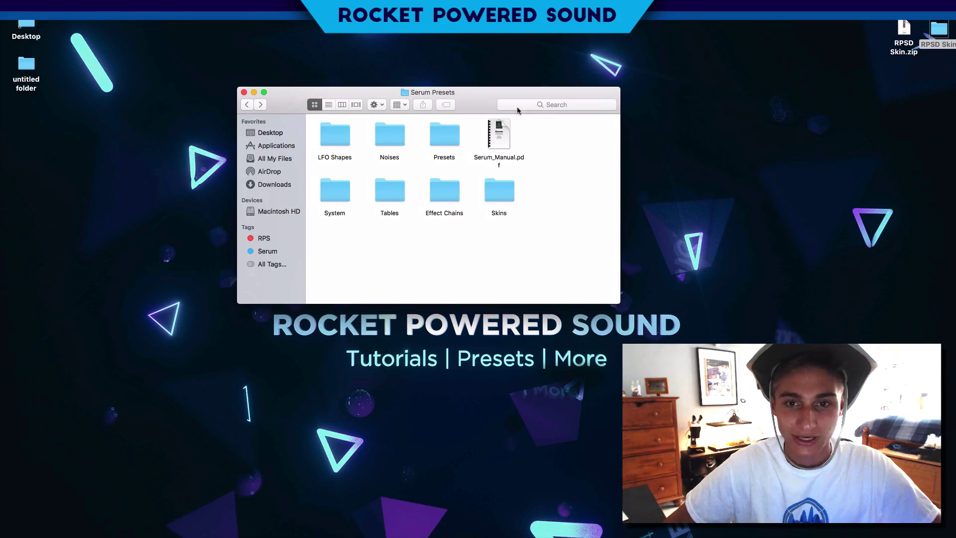
left_click(244, 92)
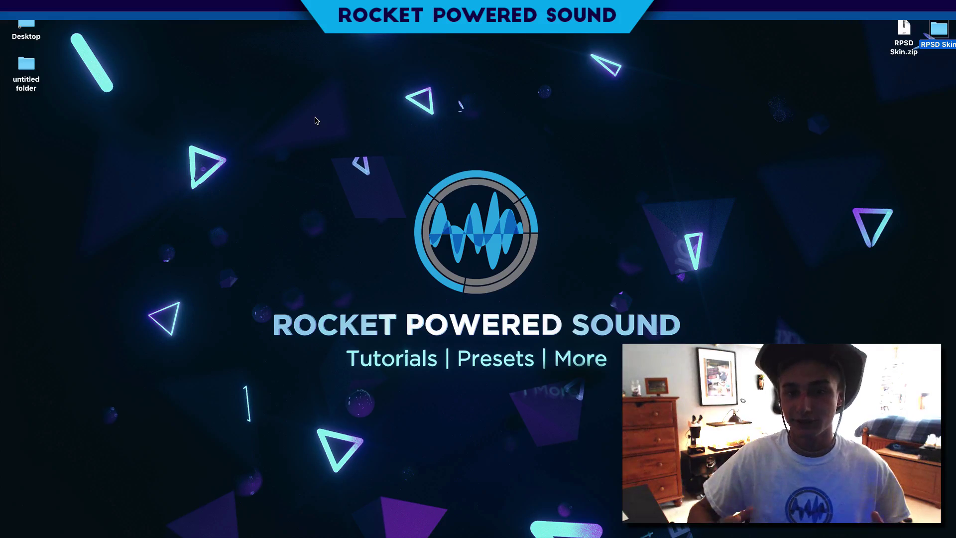
Open the desktop's RPSD Skin folder, look inside its 1x folder, and return to RPSD Skin
left_click(928, 35)
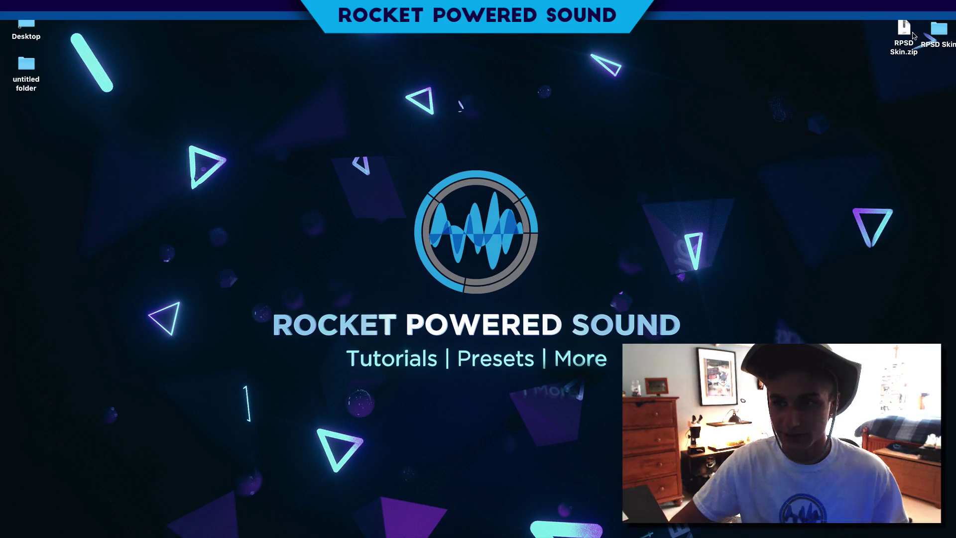
double_click(936, 30)
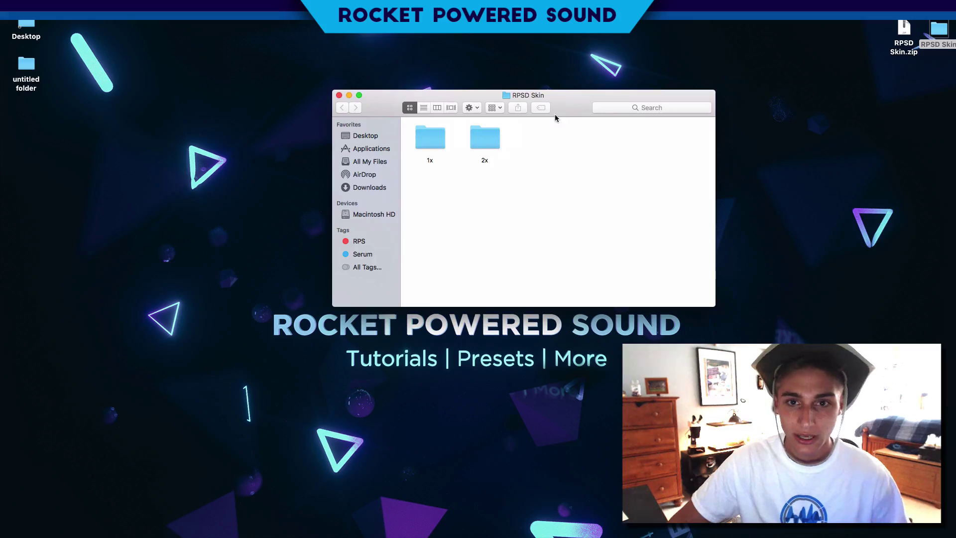
double_click(432, 140)
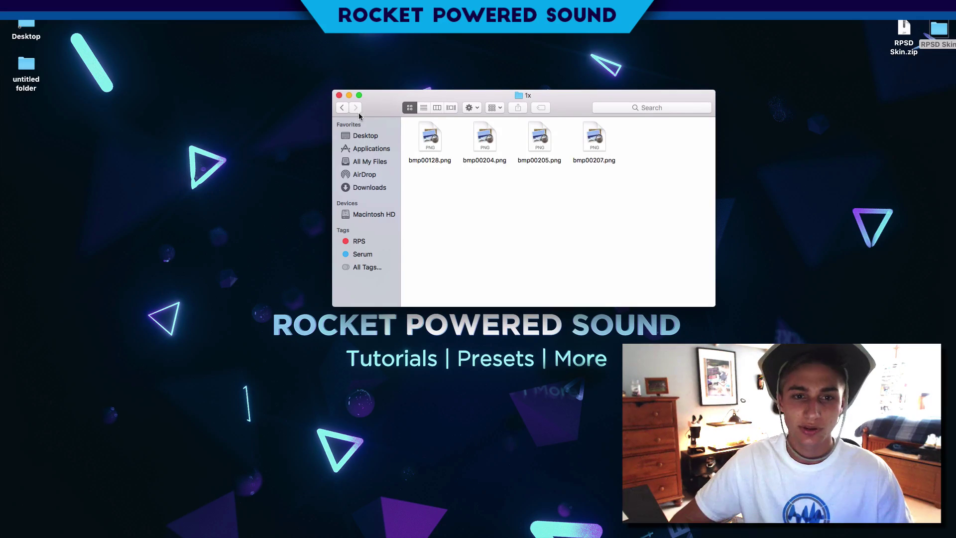
key("super+bracketleft")
Open a new Finder window, glance at the RPS and Serum tags and Desktop, then browse Macintosh HD
left_click(62, 5)
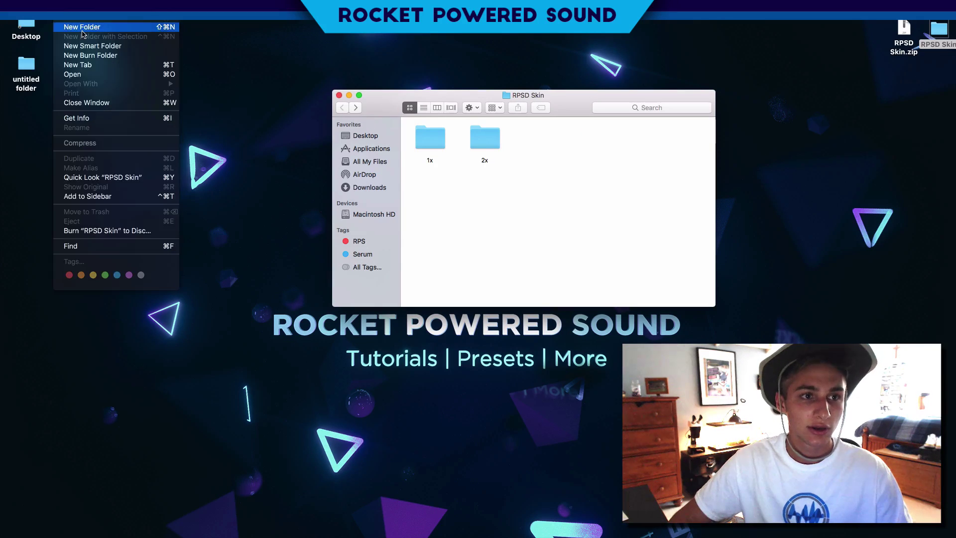
left_click(84, 26)
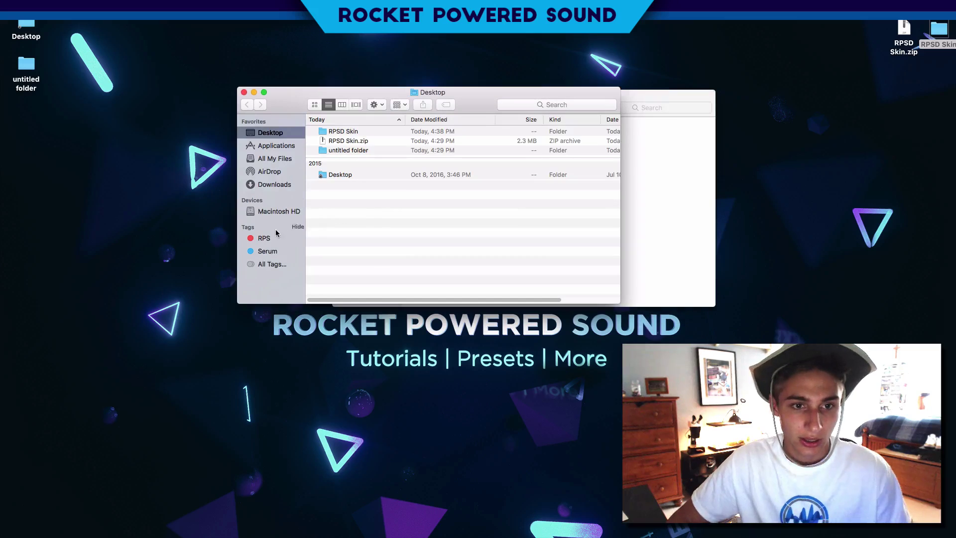
left_click(271, 239)
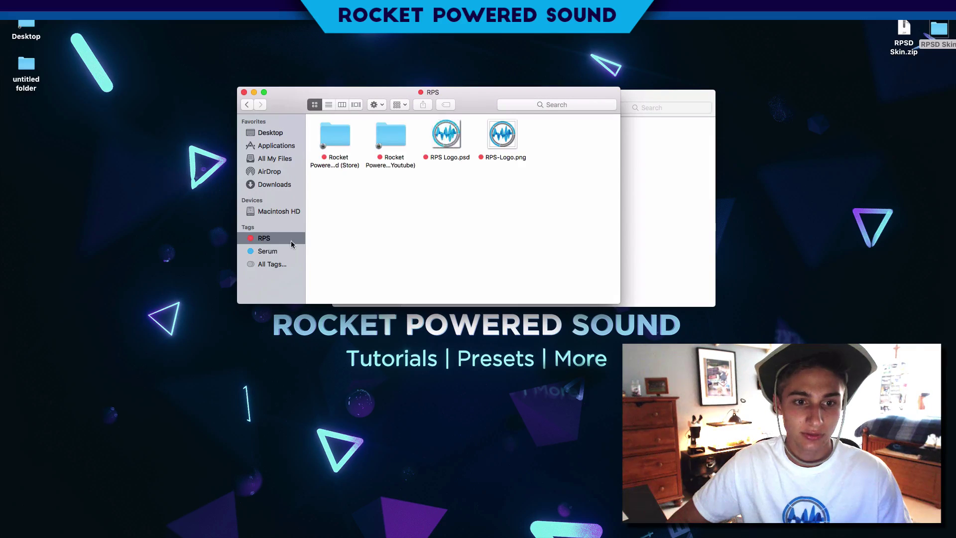
left_click(281, 251)
left_click(269, 133)
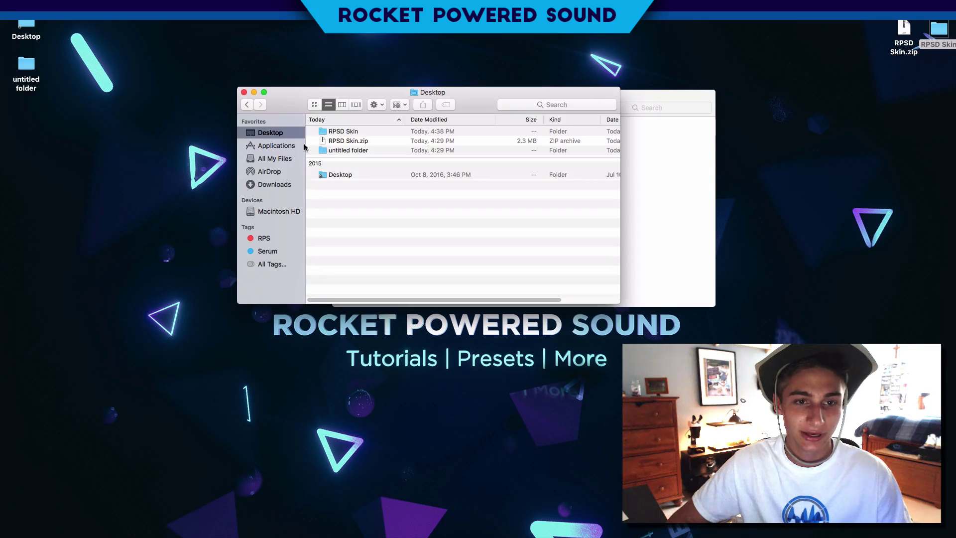
left_click(279, 213)
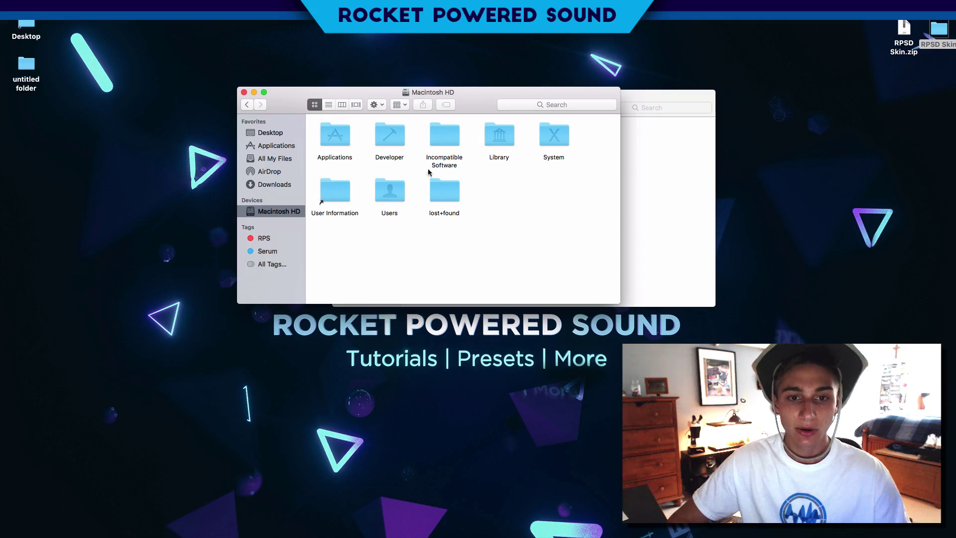
Navigate through Library > Audio > Presets > Xfer Records into the Serum Presets folder
double_click(506, 139)
double_click(390, 136)
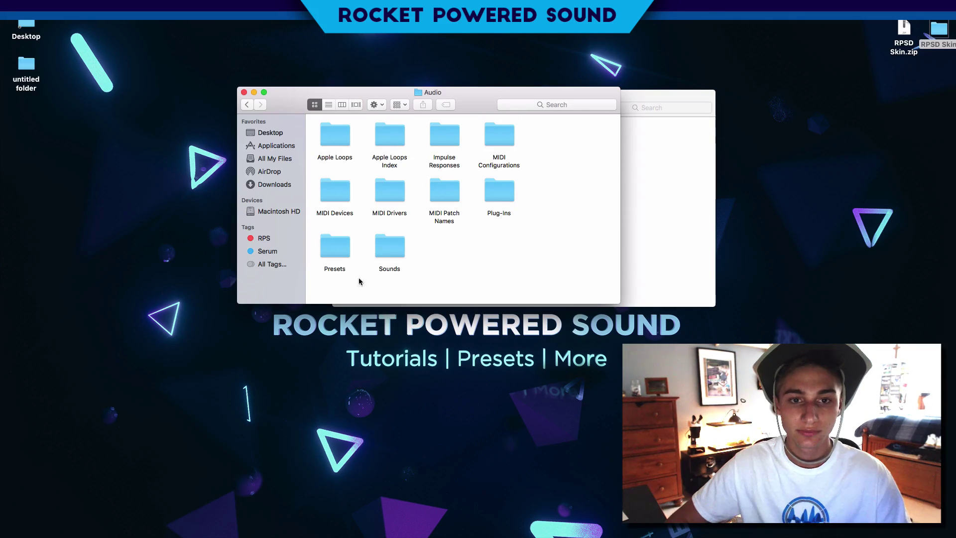
double_click(503, 193)
key("super+bracketleft")
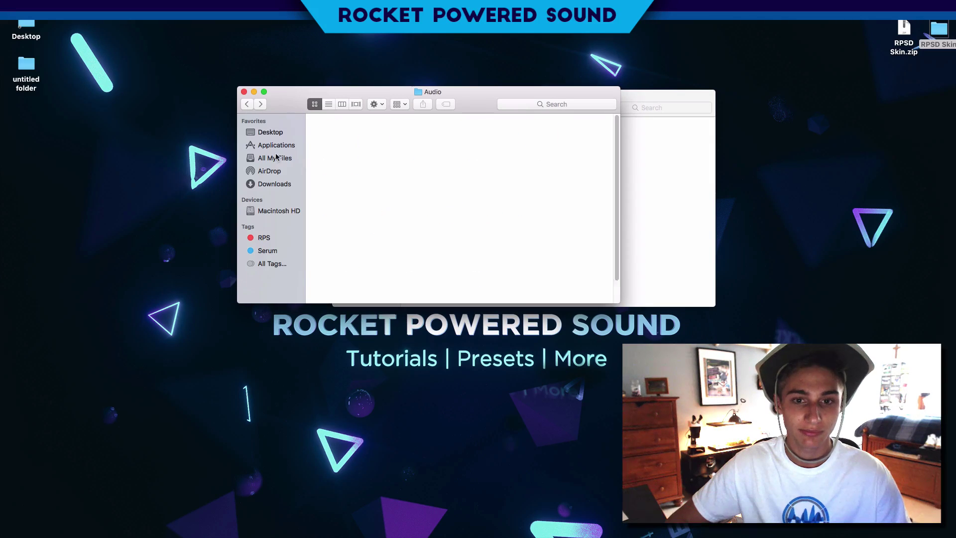
double_click(329, 239)
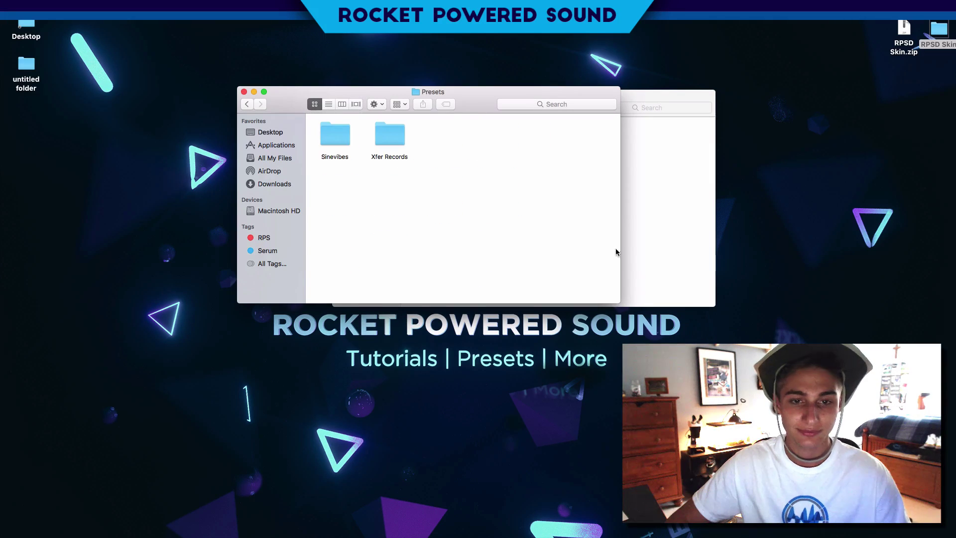
double_click(392, 137)
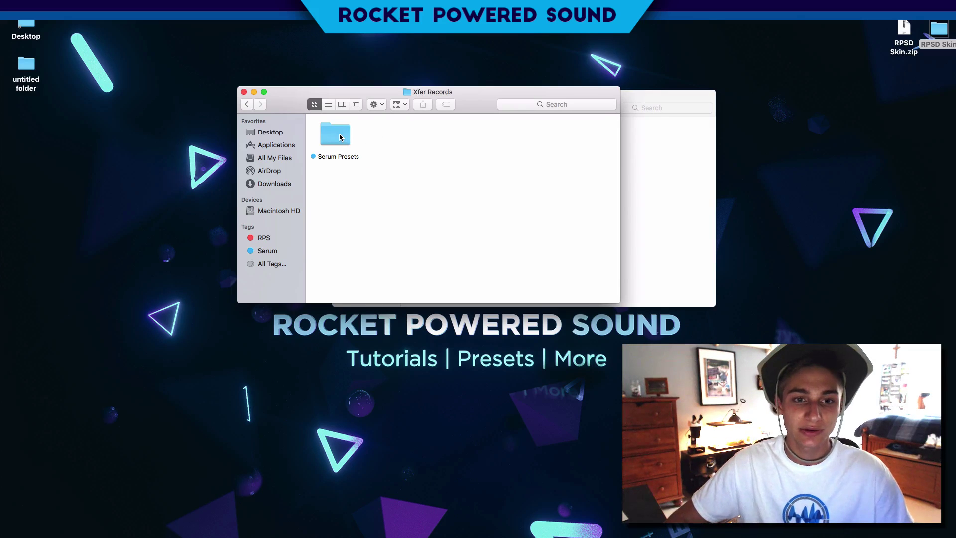
double_click(339, 134)
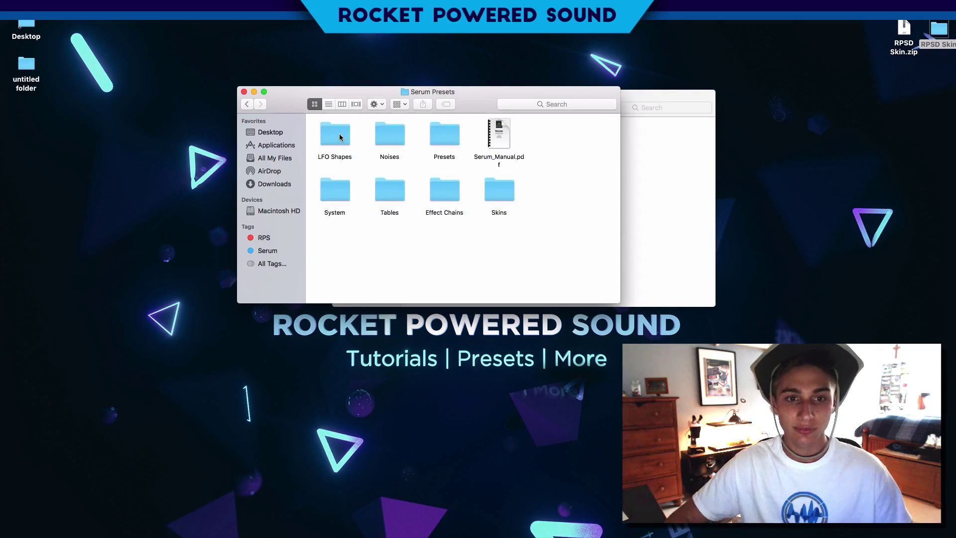
Open Skins > Default and inspect its 1x, 2x and Fonts folders
left_click(500, 197)
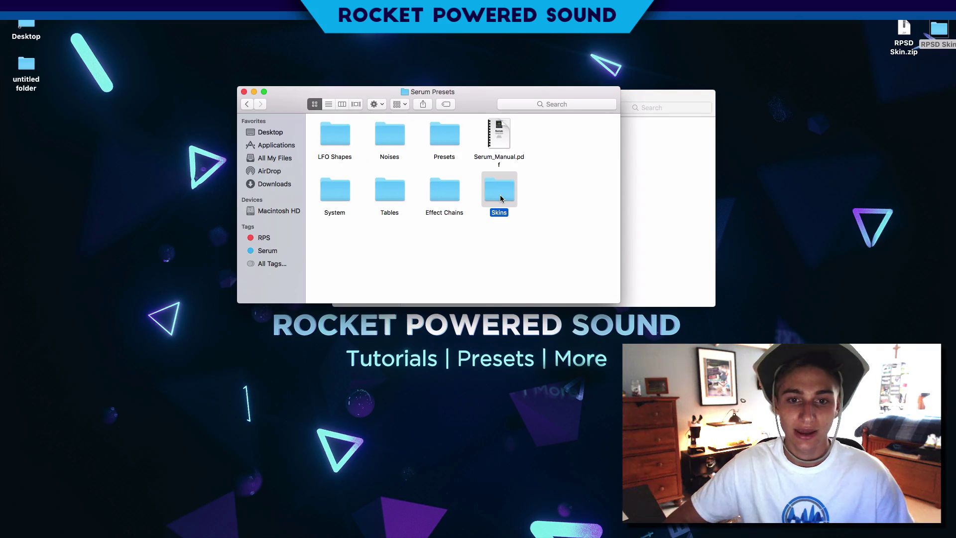
double_click(500, 197)
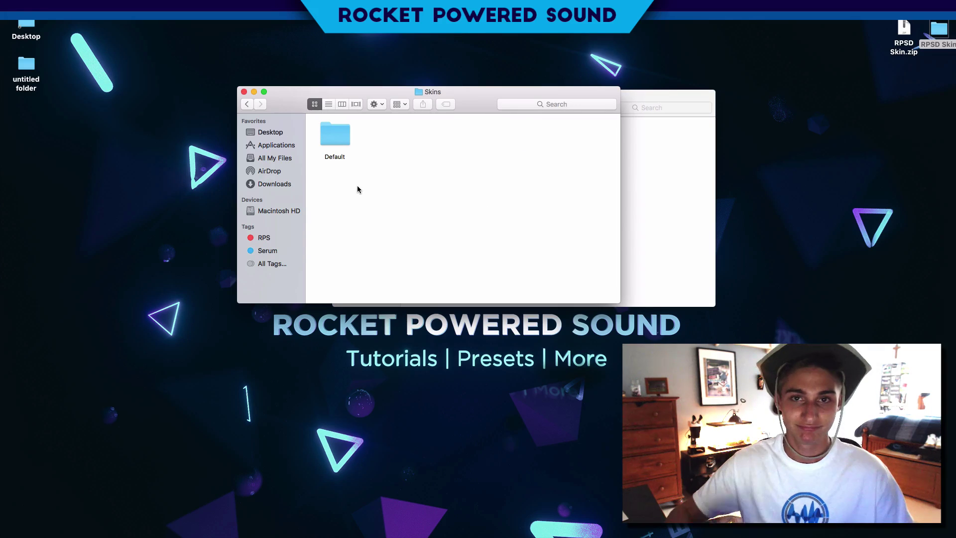
double_click(333, 130)
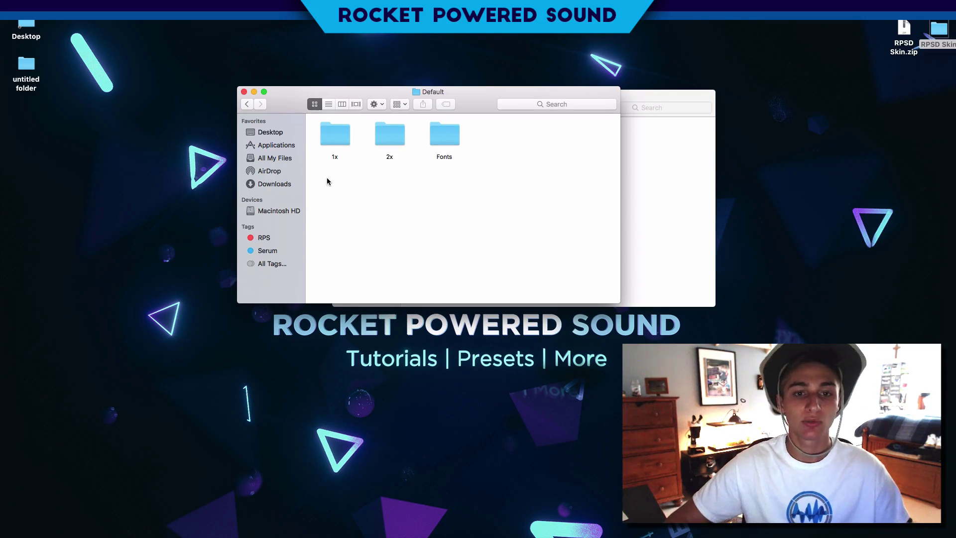
left_click_drag(479, 171, 344, 206)
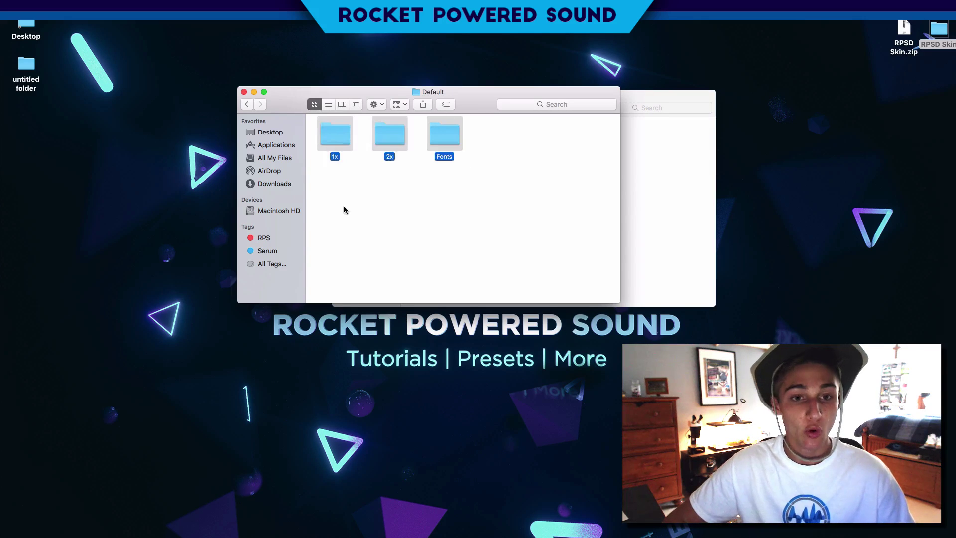
double_click(446, 134)
left_click(247, 105)
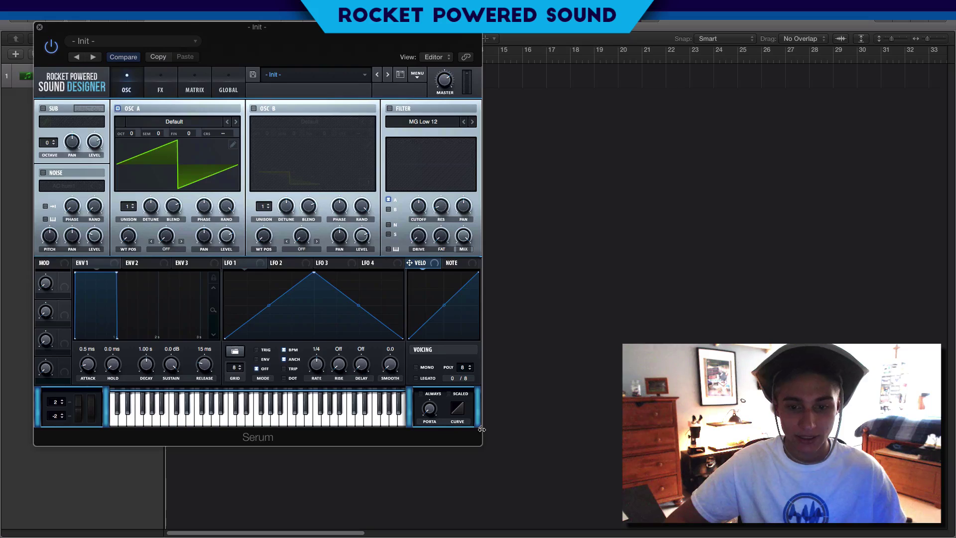
Drag-resize the Serum window to about 79%, 89%, then 93%
left_click_drag(479, 428, 548, 448)
left_click_drag(597, 369, 428, 275)
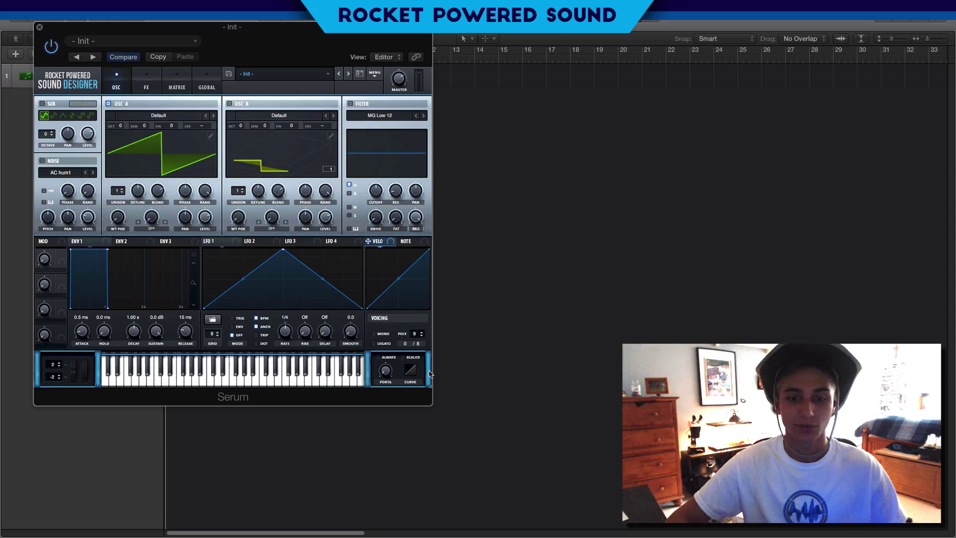
left_click_drag(431, 390, 452, 421)
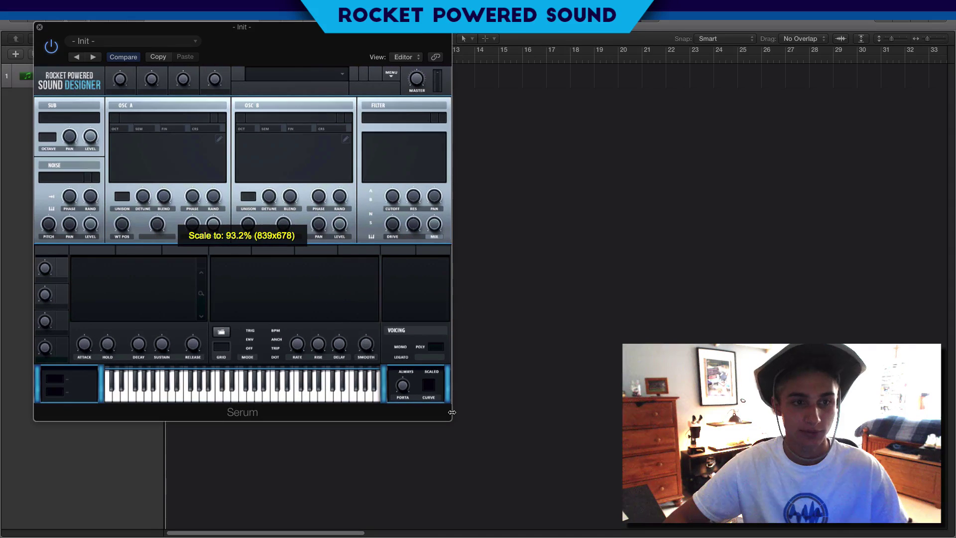
Try Serum interface sizes 90% and then 50% from the size menu
left_click(80, 84)
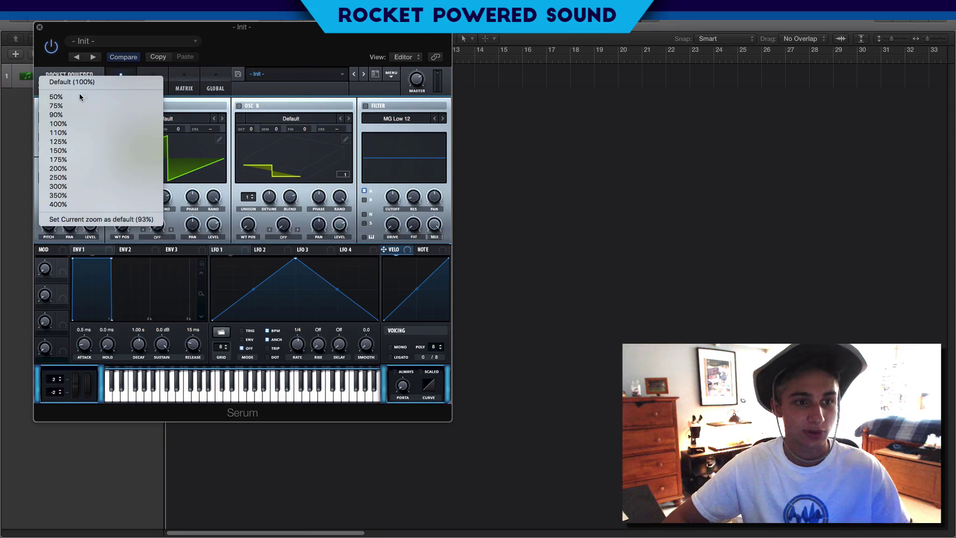
left_click(75, 97)
left_click(76, 82)
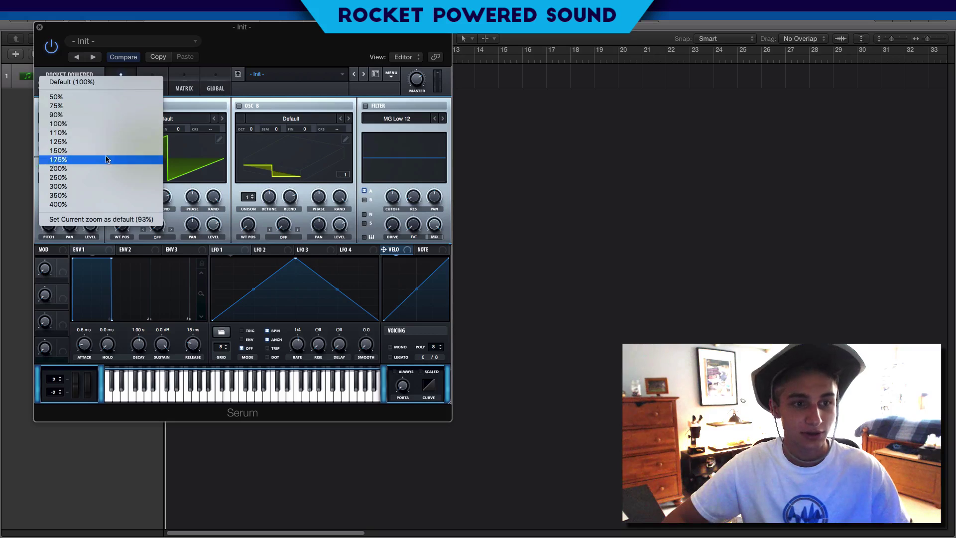
left_click(96, 116)
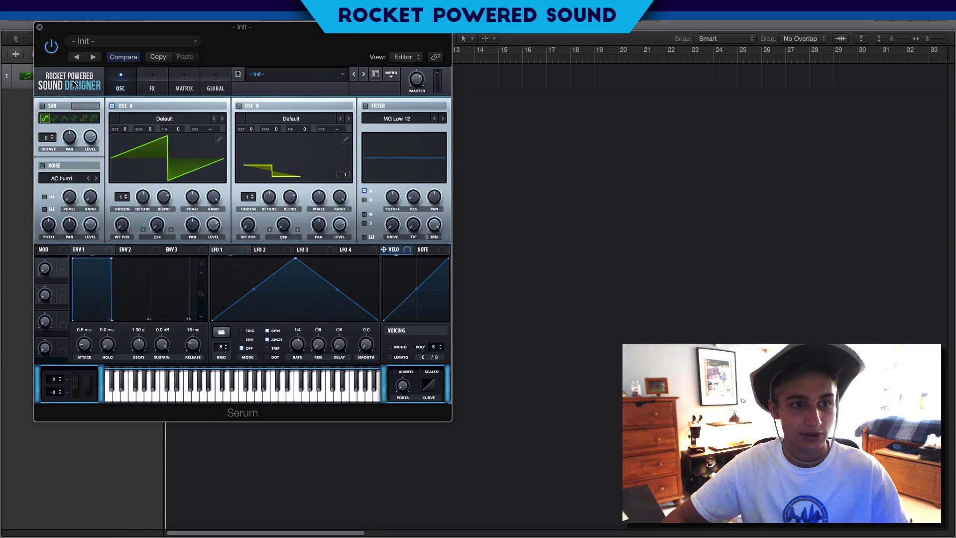
left_click(75, 83)
left_click(73, 98)
left_click(65, 75)
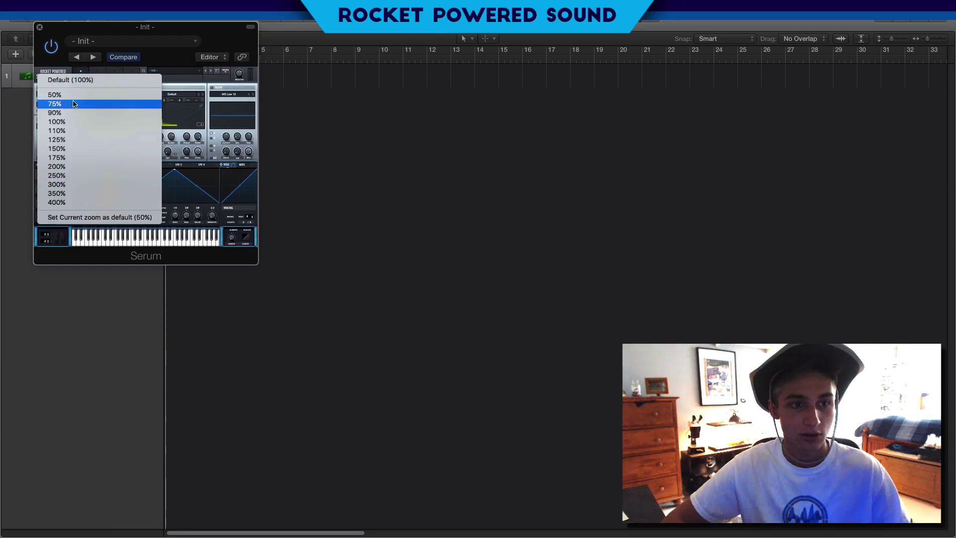
left_click(237, 190)
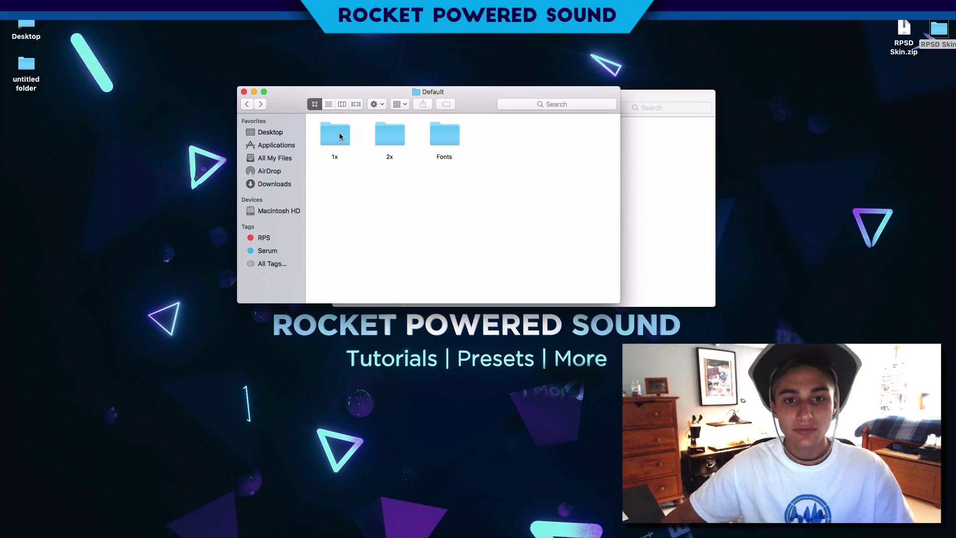
Quick Look bmp00128.png in the Default skin's 1x folder, then return to Default
double_click(330, 129)
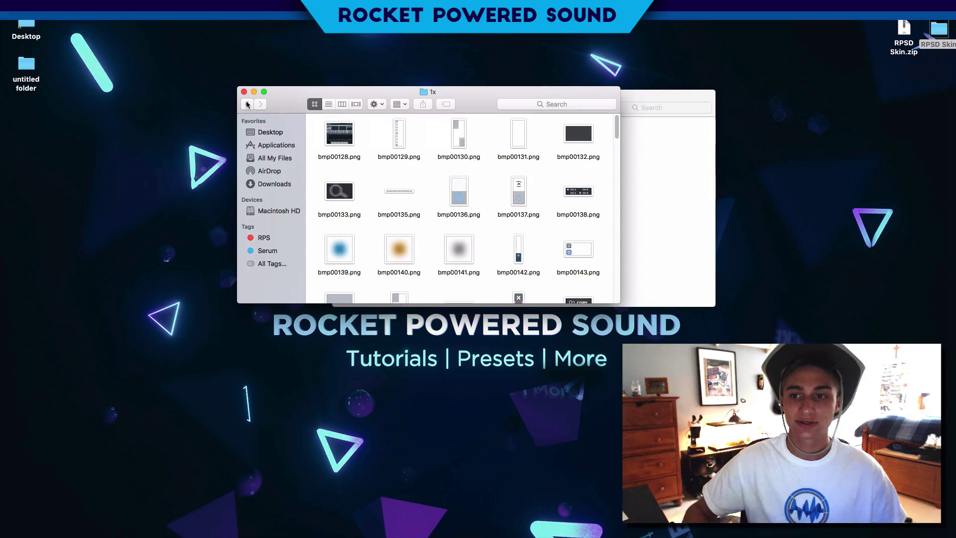
left_click(332, 129)
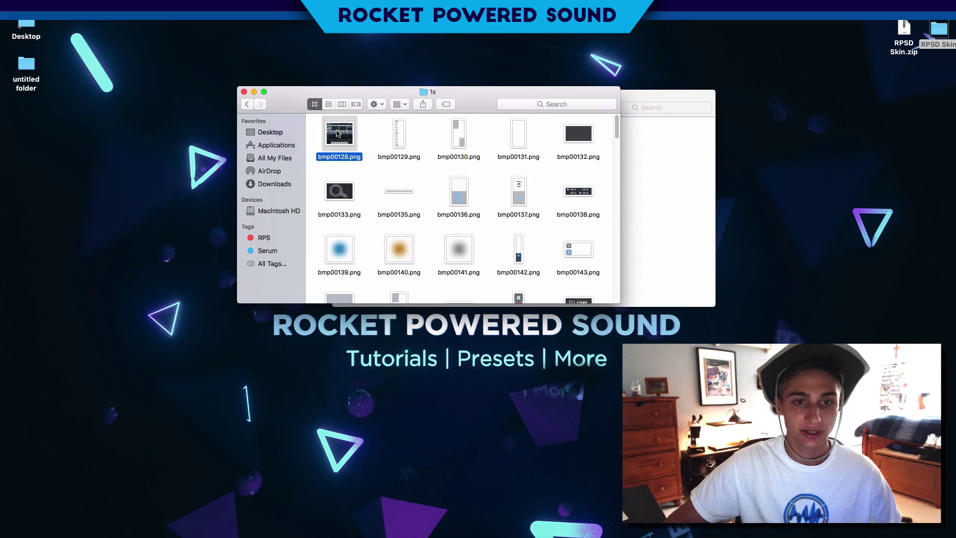
key("space")
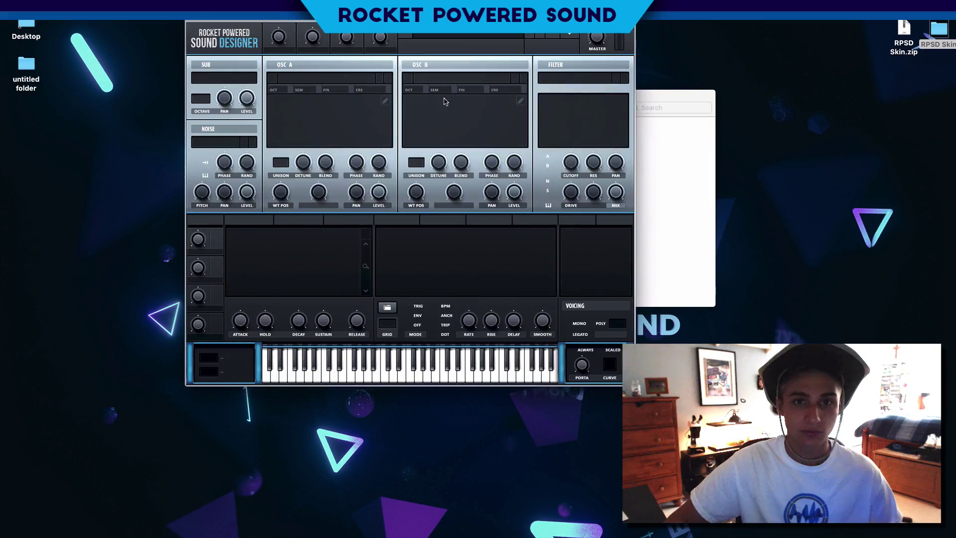
key("space")
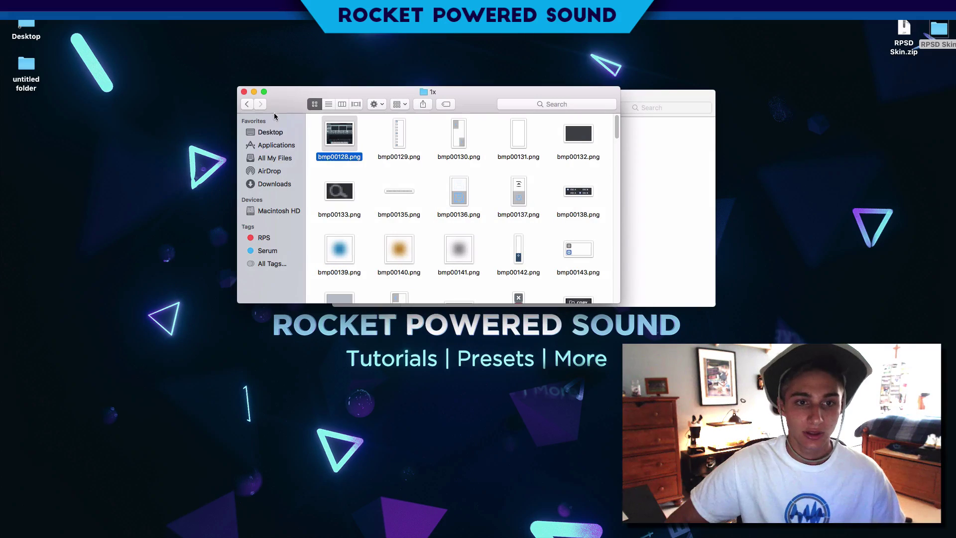
left_click(248, 104)
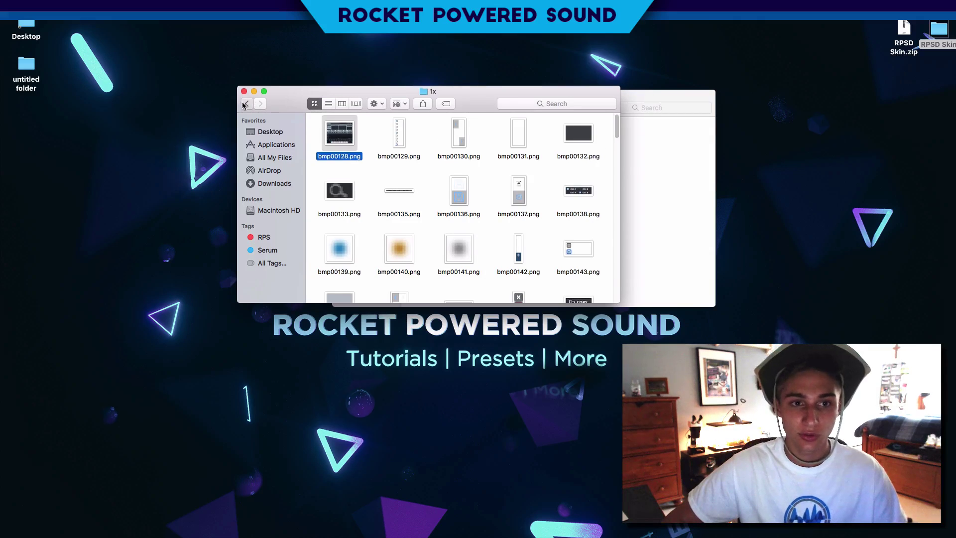
Quick Look bmp20128.png in the 2x folder, return to Default, and bring RPSD Skin forward
left_click(393, 135)
double_click(394, 138)
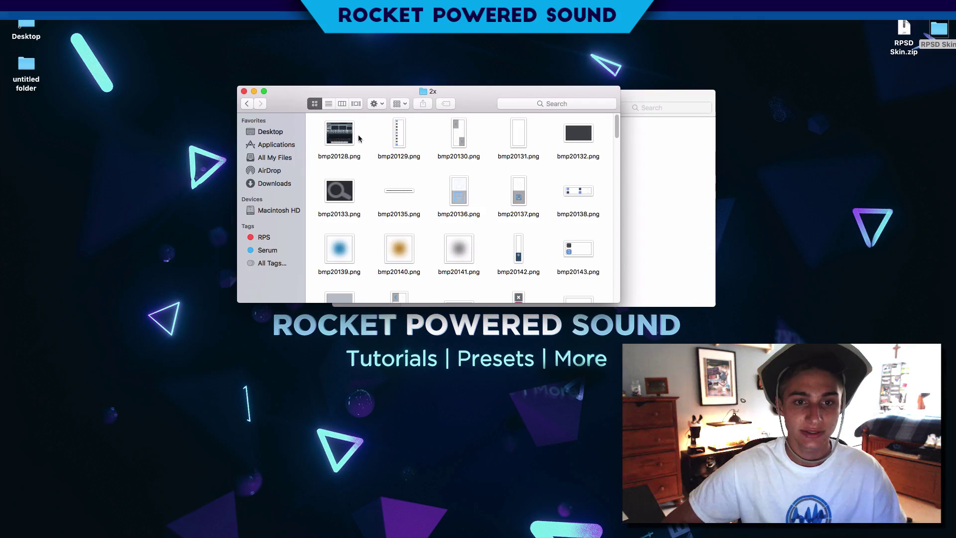
left_click(341, 133)
key("space")
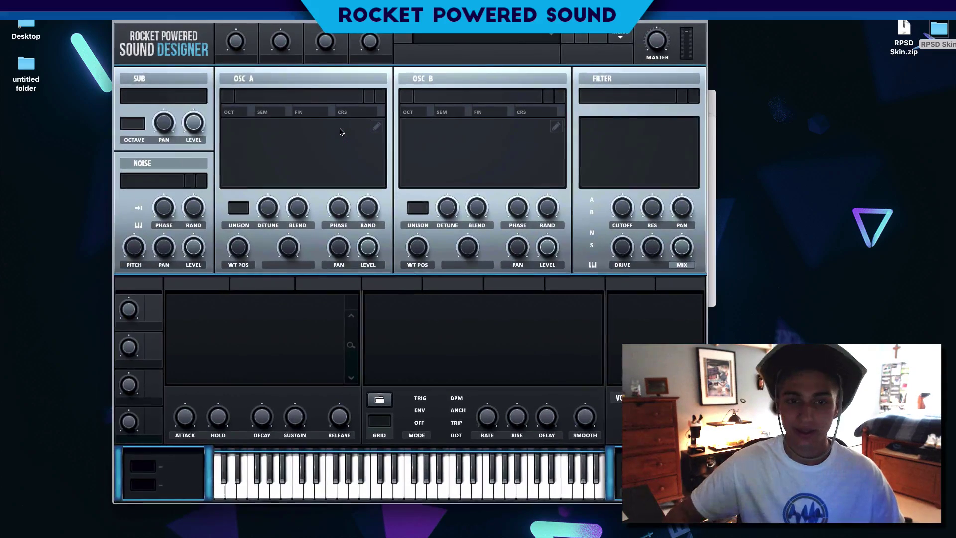
key("space")
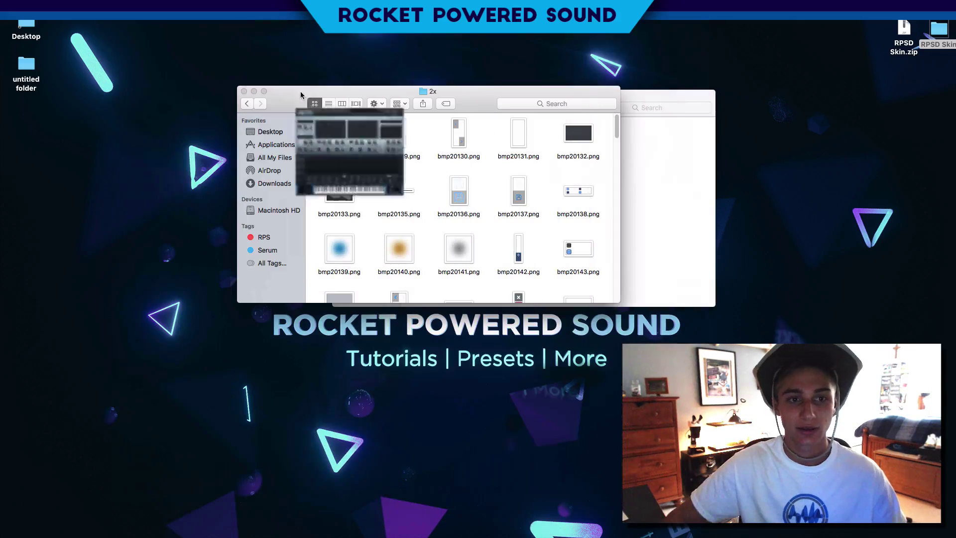
left_click(248, 104)
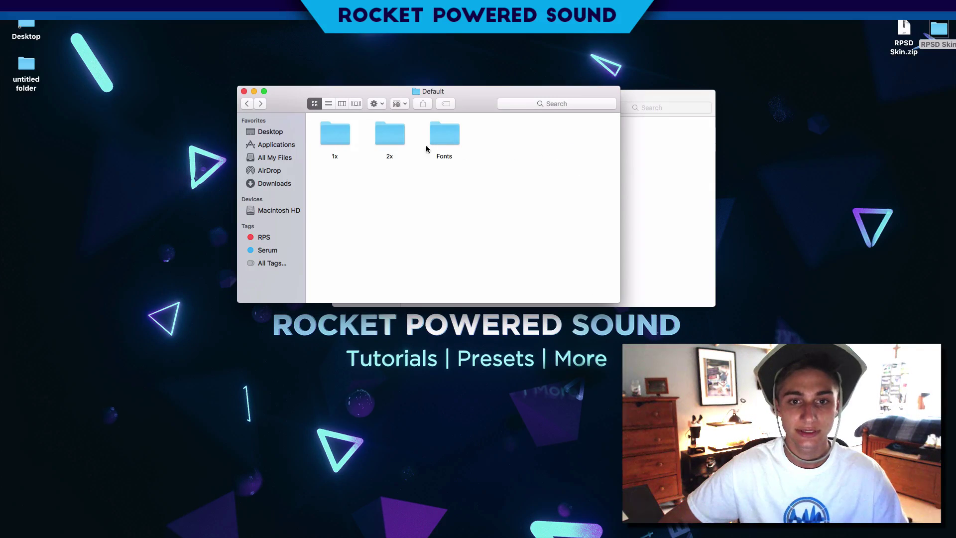
left_click(665, 158)
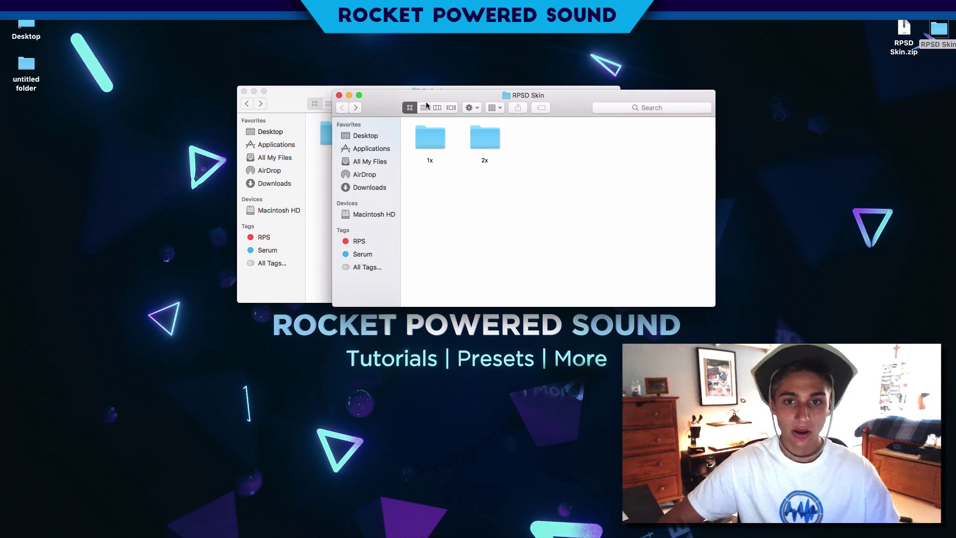
Open RPSD Skin's 1x folder, and select the Default window's 1x and 2x folders
double_click(433, 135)
left_click(323, 156)
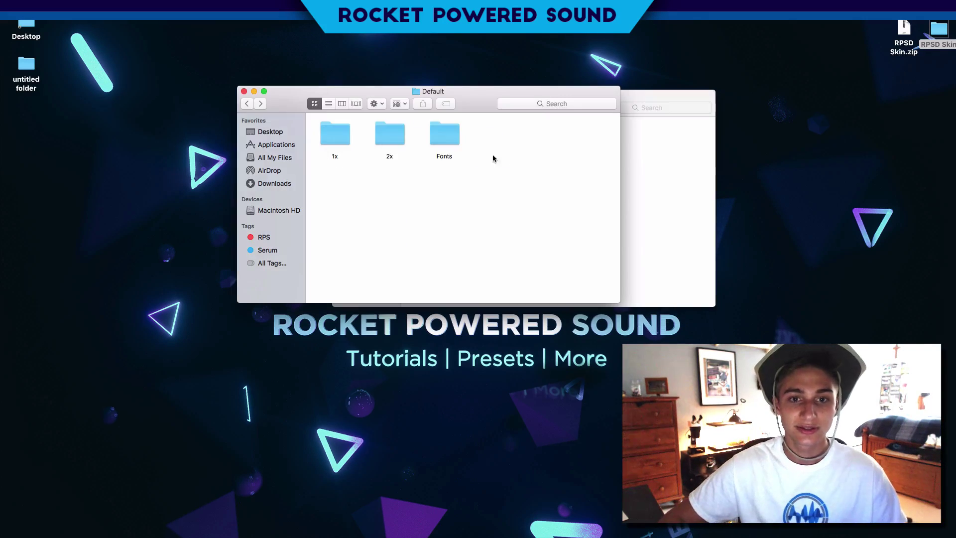
left_click_drag(387, 170, 342, 127)
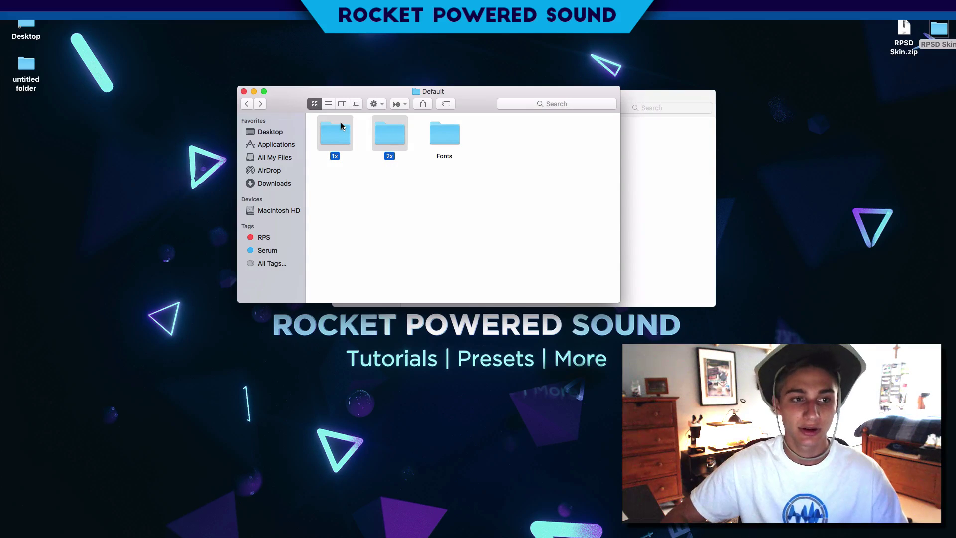
right_click(339, 124)
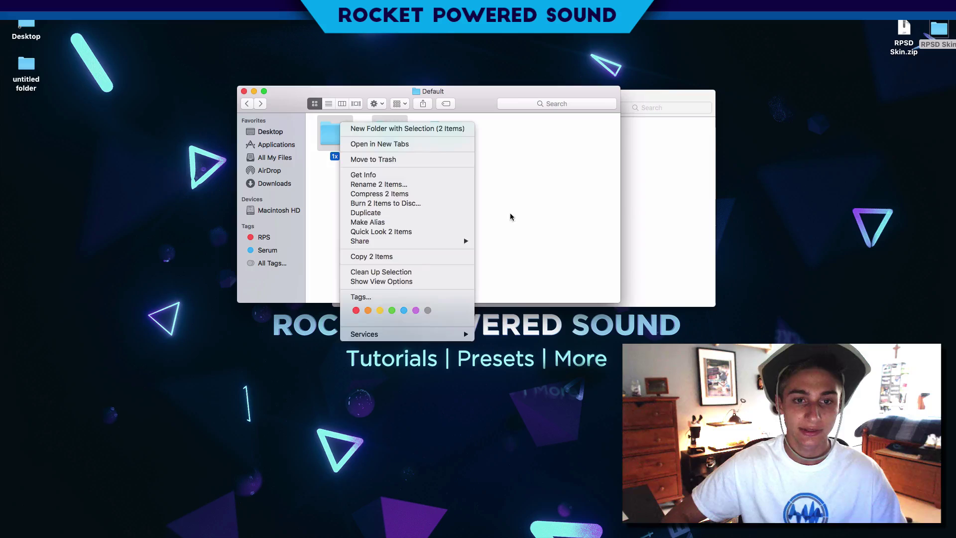
left_click(641, 186)
Select the four 1x skin images and carry them over the Default window
left_click(642, 186)
left_click_drag(670, 172, 462, 197)
left_click_drag(466, 247, 336, 138)
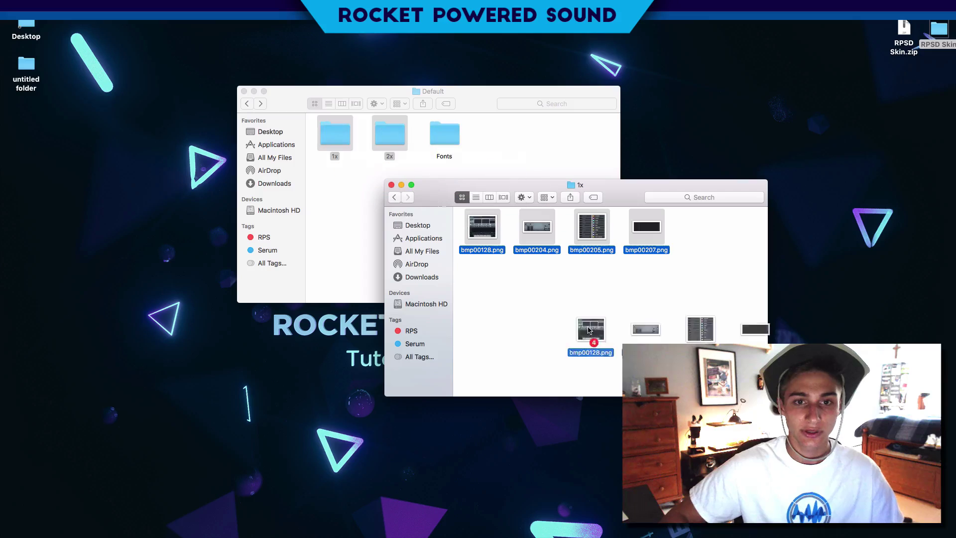
left_click(361, 182)
left_click(677, 285)
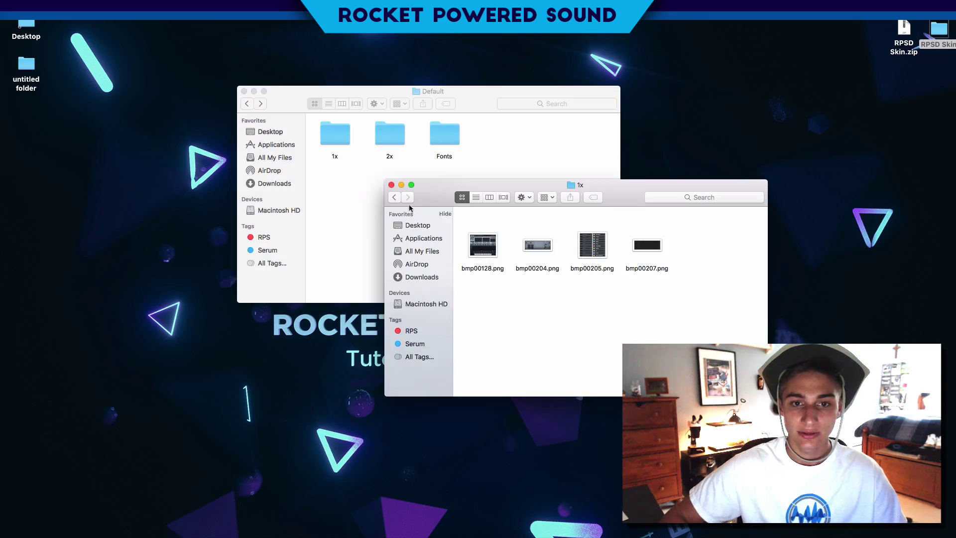
Open RPSD Skin's 2x folder to view its images, then close both Finder windows
left_click(394, 197)
left_click(523, 231)
double_click(523, 232)
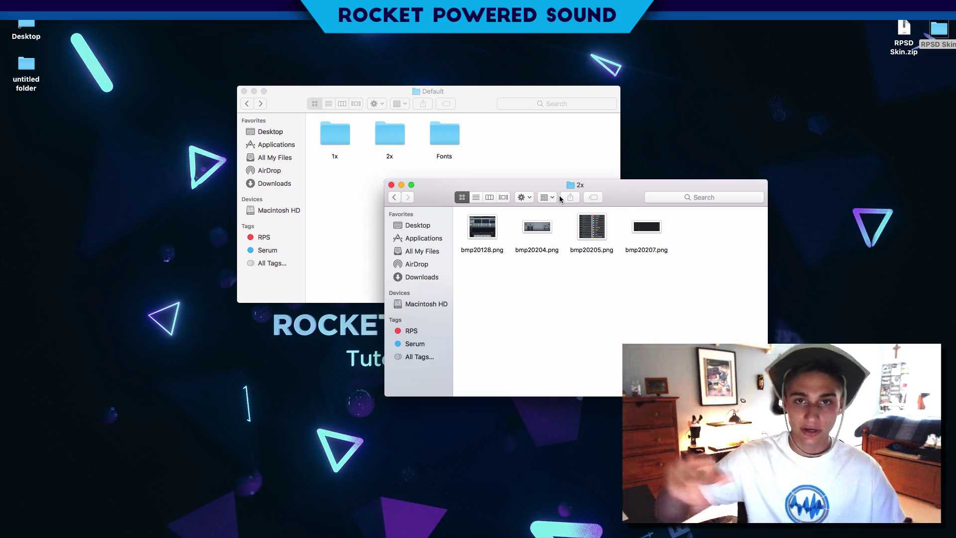
key("super+alt+w")
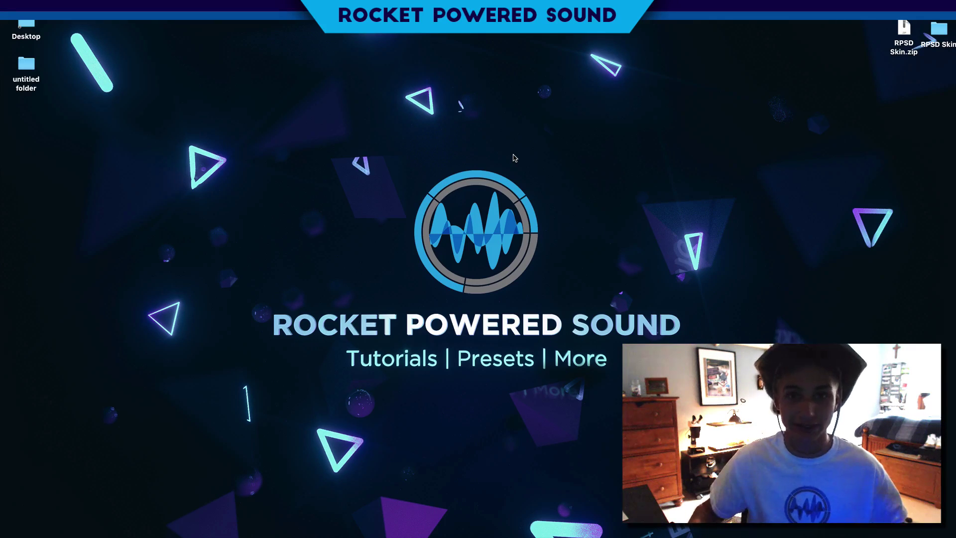
Open the desktop's untitled folder and select bmp00128 copy.png and bmp20128 copy.png
double_click(26, 67)
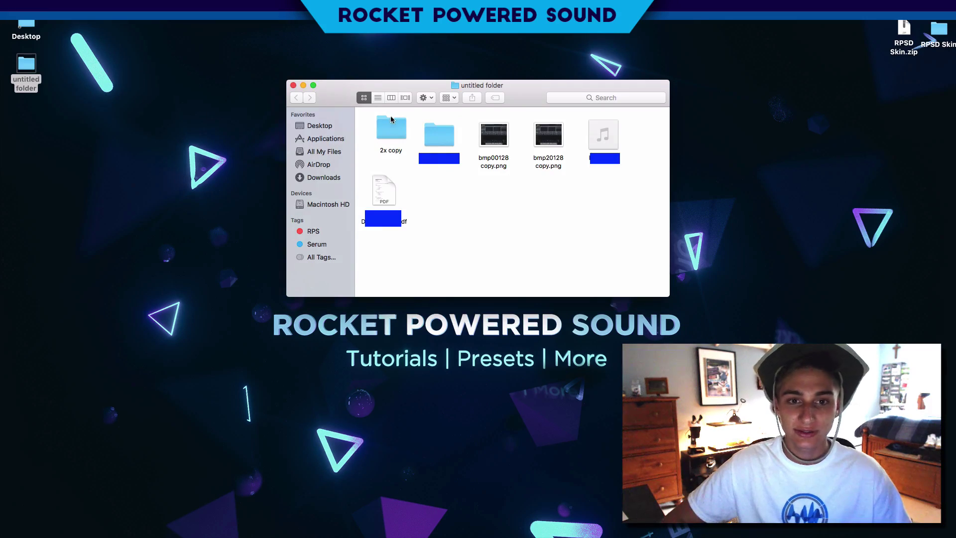
mouse_move(412, 535)
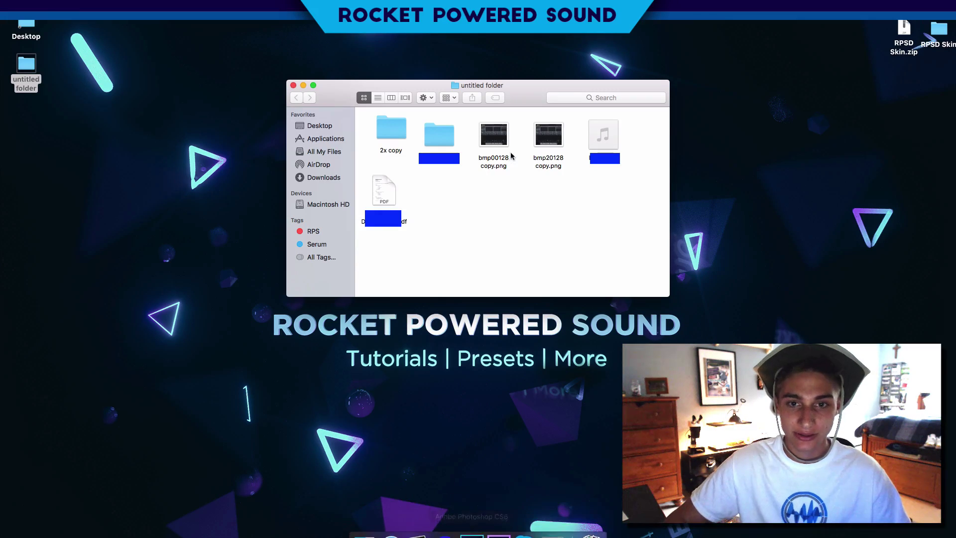
left_click_drag(486, 213, 537, 110)
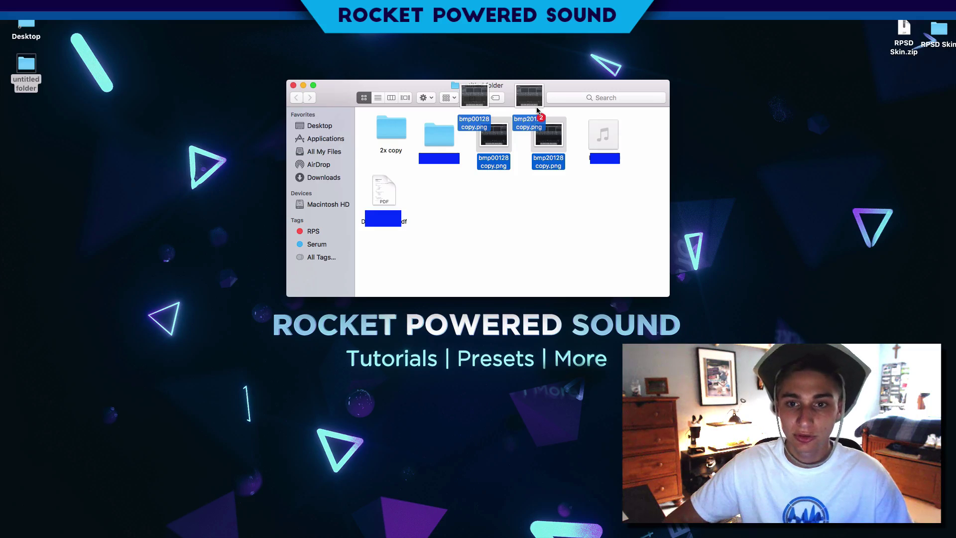
Drop both PNG copies onto Photoshop and switch between the bmp00128 copy and bmp20128 copy tabs
left_click_drag(537, 110, 479, 533)
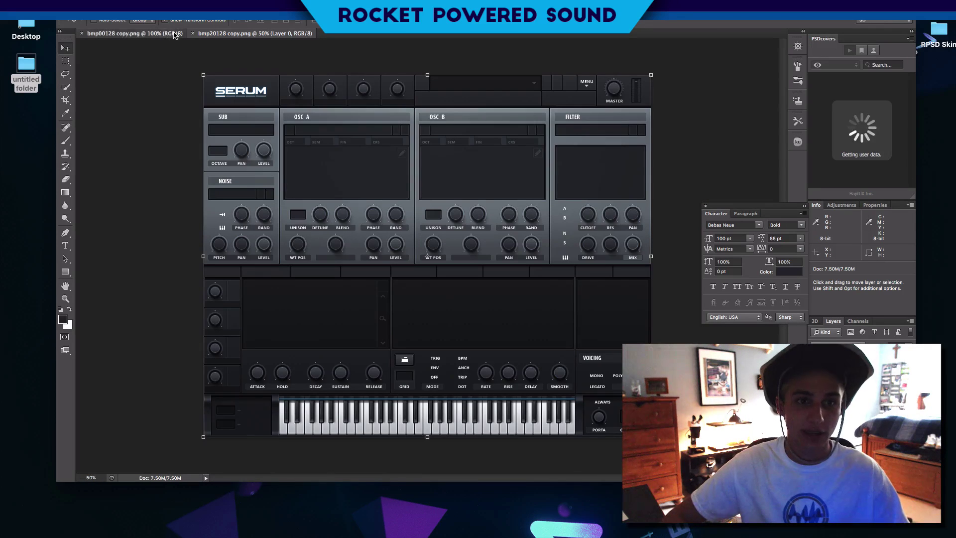
left_click(165, 33)
left_click(239, 33)
left_click(144, 33)
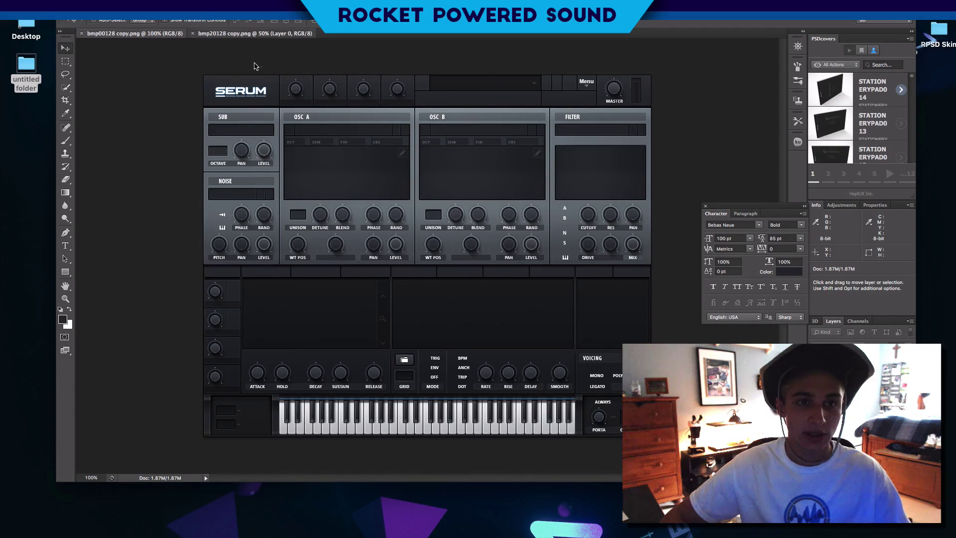
left_click(234, 33)
Compare the 1x image at 100% against the 2x image at 50%, ending on the 2x
key("ctrl+Tab")
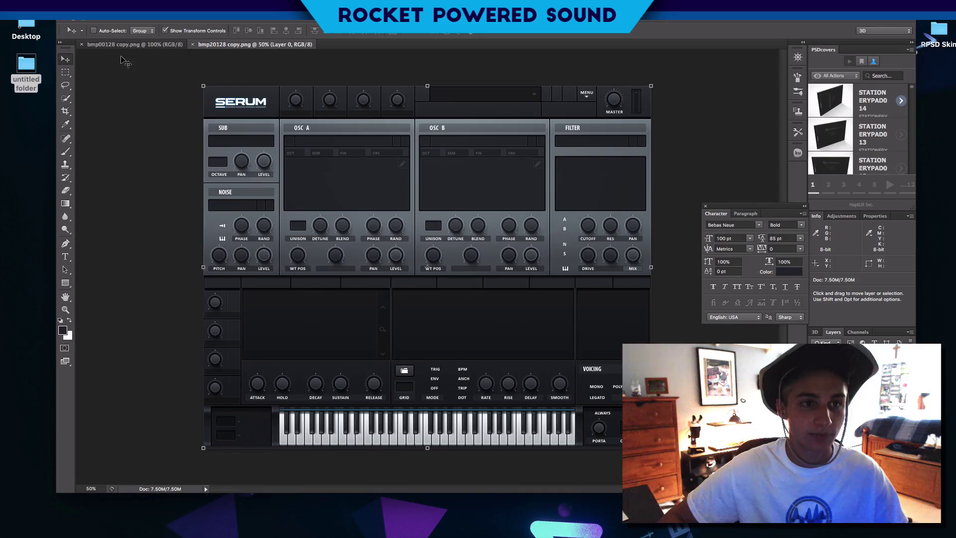
key("ctrl+Tab")
left_click(129, 34)
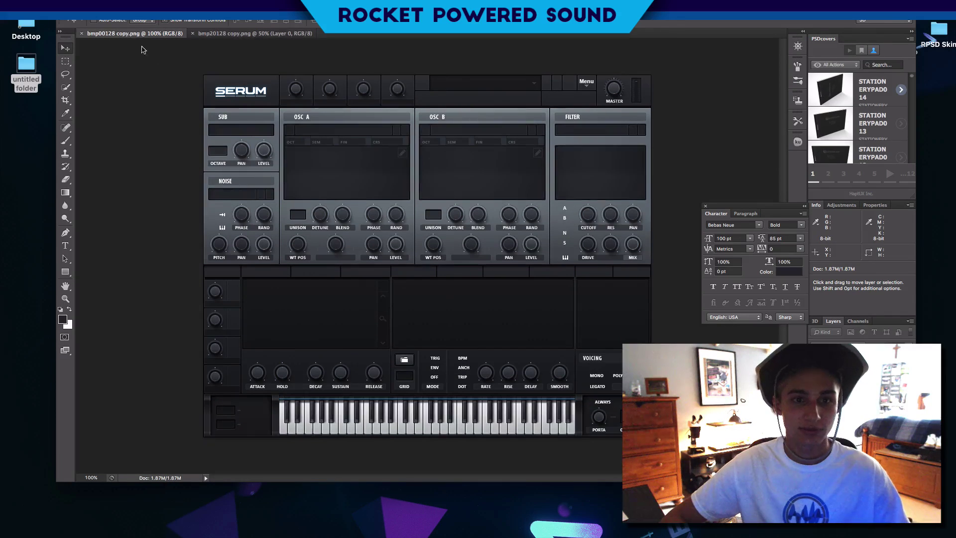
left_click(231, 33)
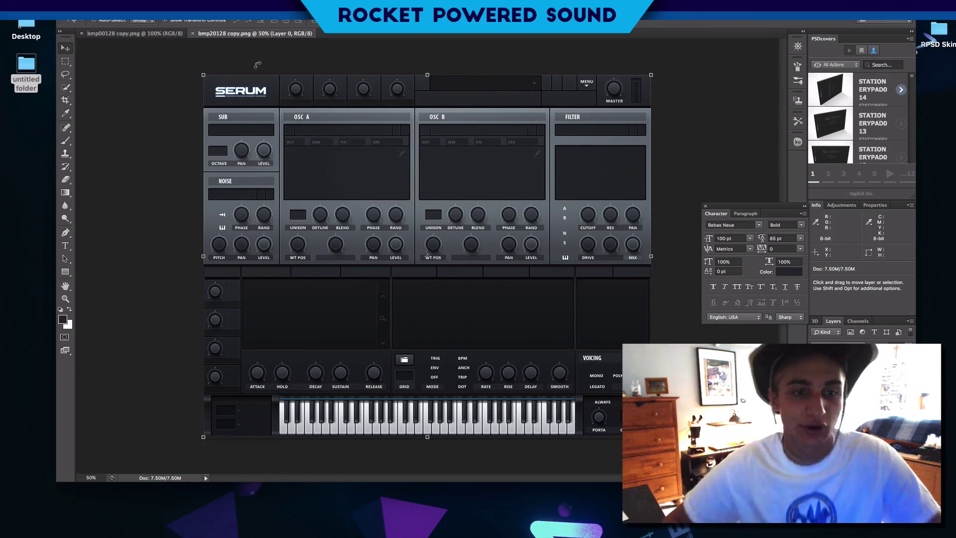
left_click(144, 33)
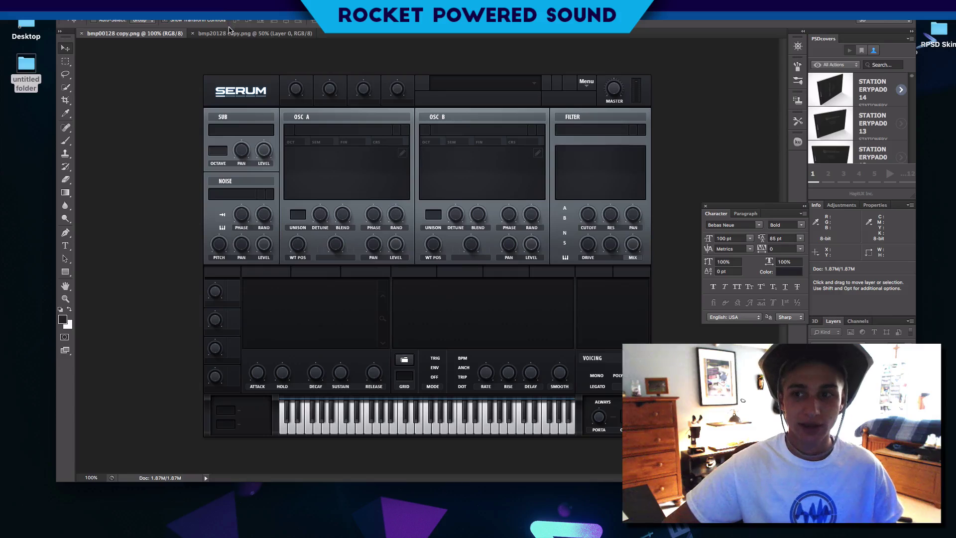
left_click(259, 34)
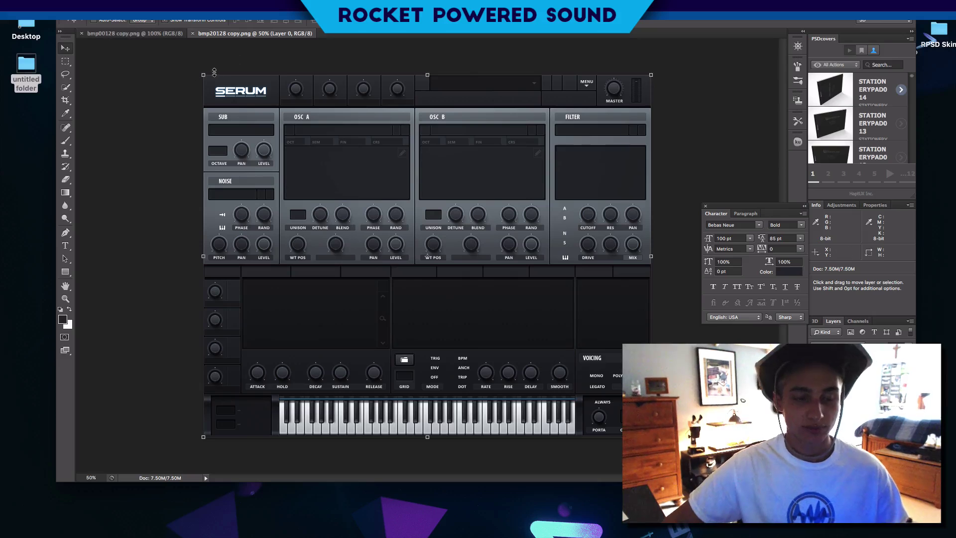
left_click_drag(119, 11, 118, 22)
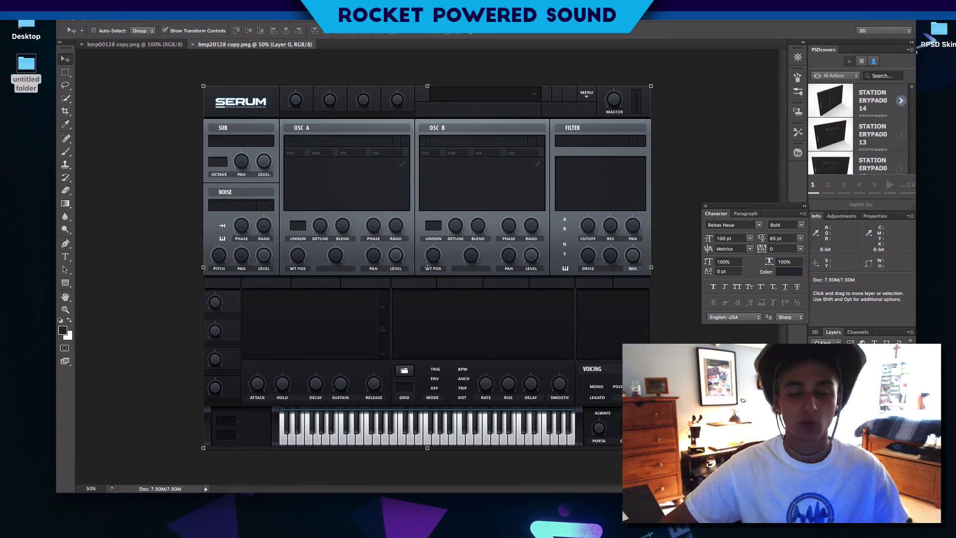
Invert the colours of the 2x skin image bmp20128 copy.png
left_click(122, 5)
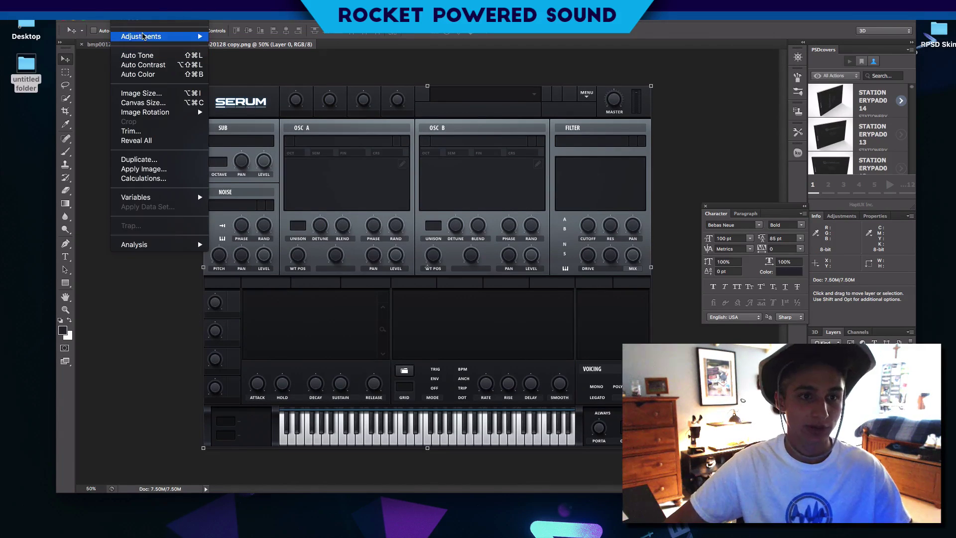
mouse_move(141, 37)
left_click(274, 160)
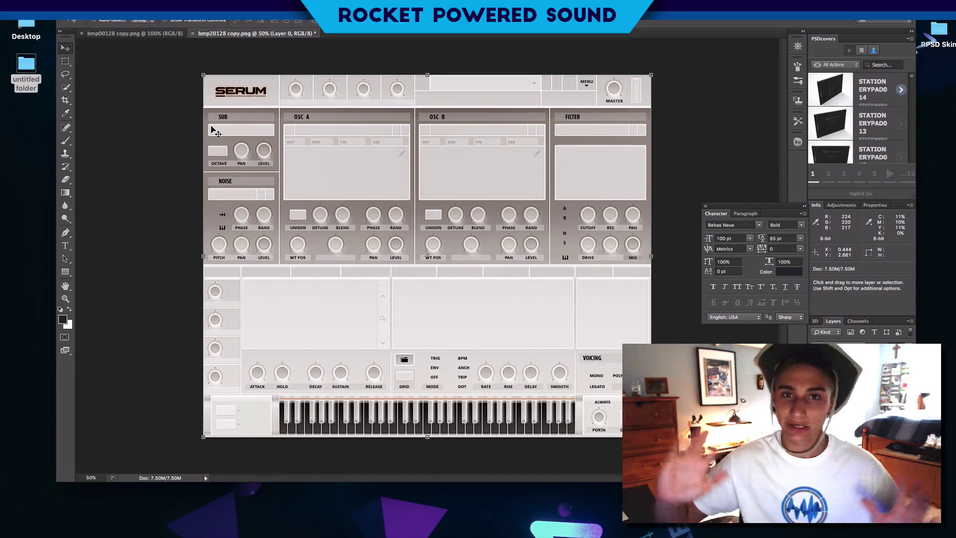
Copy the whole light 2x skin and paste it as a new layer in bmp00128 copy.png
left_click(66, 61)
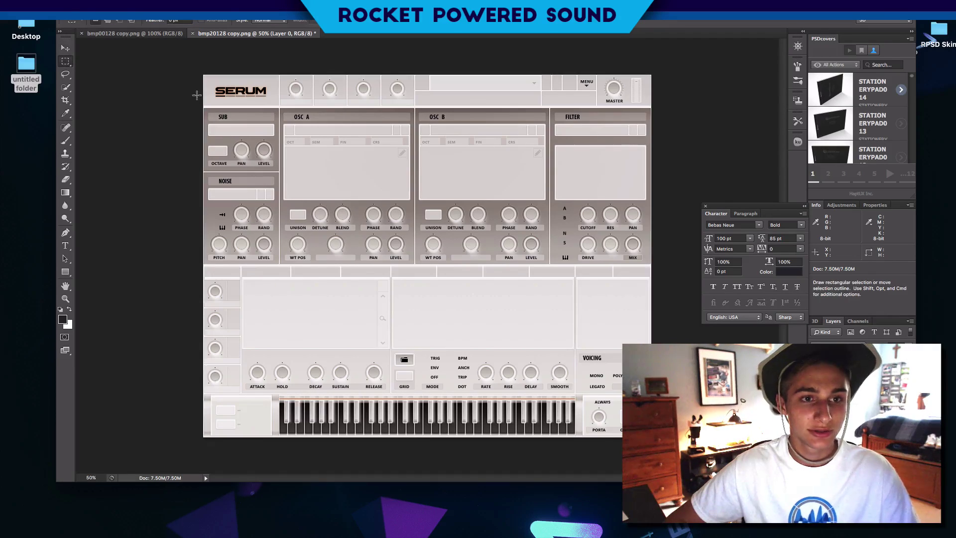
key("super+a")
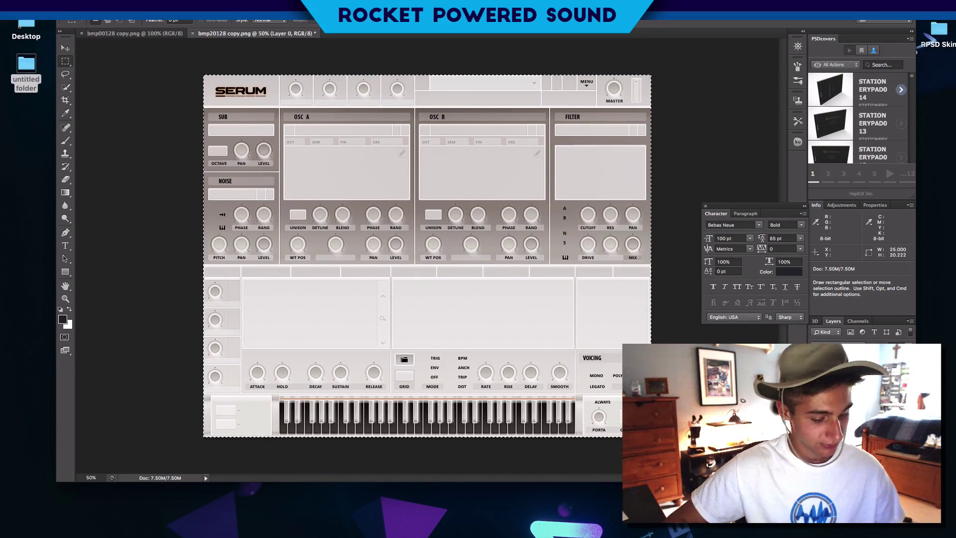
key("v")
left_click(135, 34)
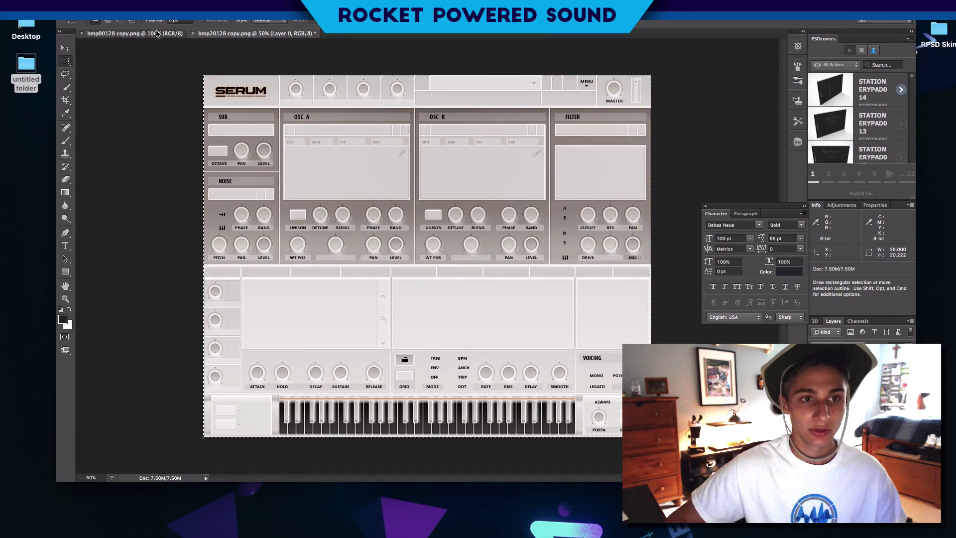
key("super+v")
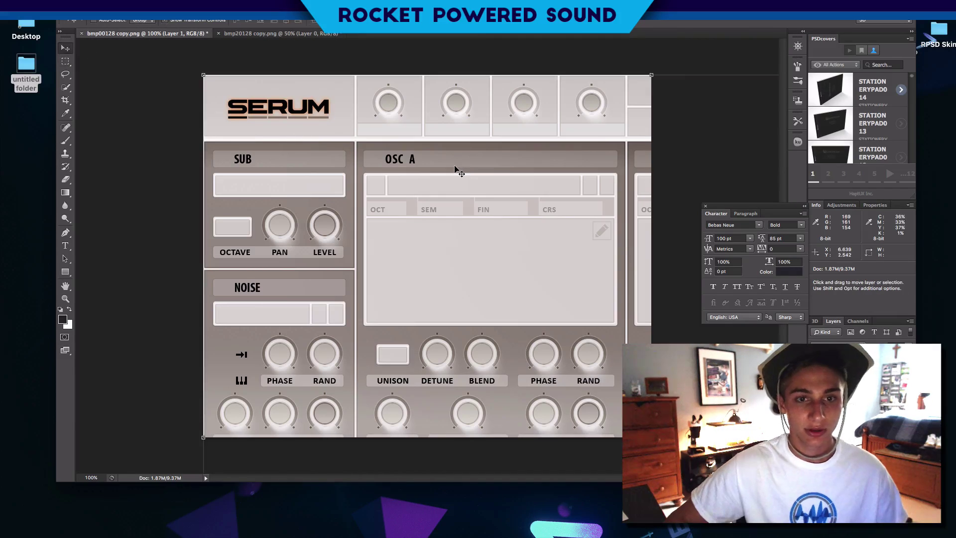
Attempt a rough drag-resize of the pasted layer, then cancel it
key("super+minus")
key("super+minus")
key("super+minus")
key("super+minus")
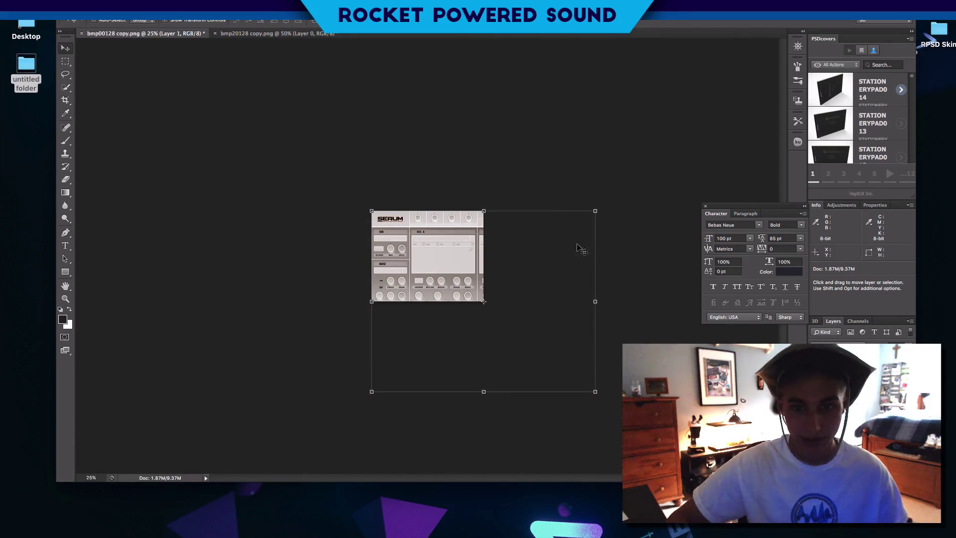
left_click_drag(593, 392, 482, 300)
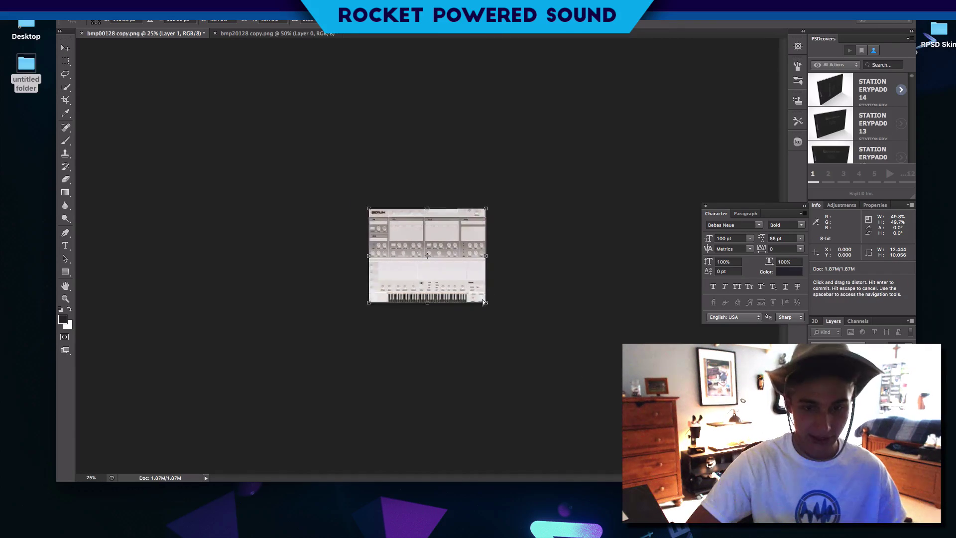
key("super+plus")
key("super+plus")
key("super+plus")
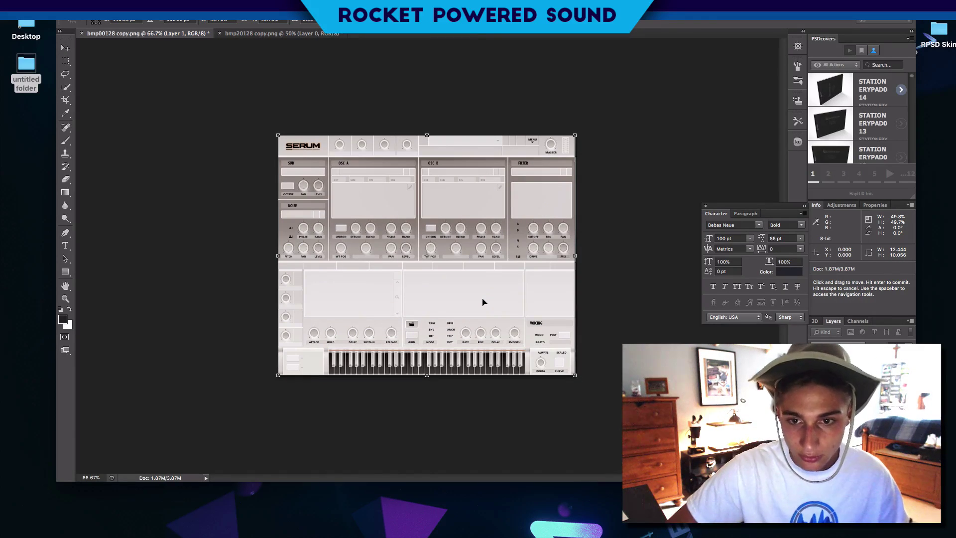
key("Escape")
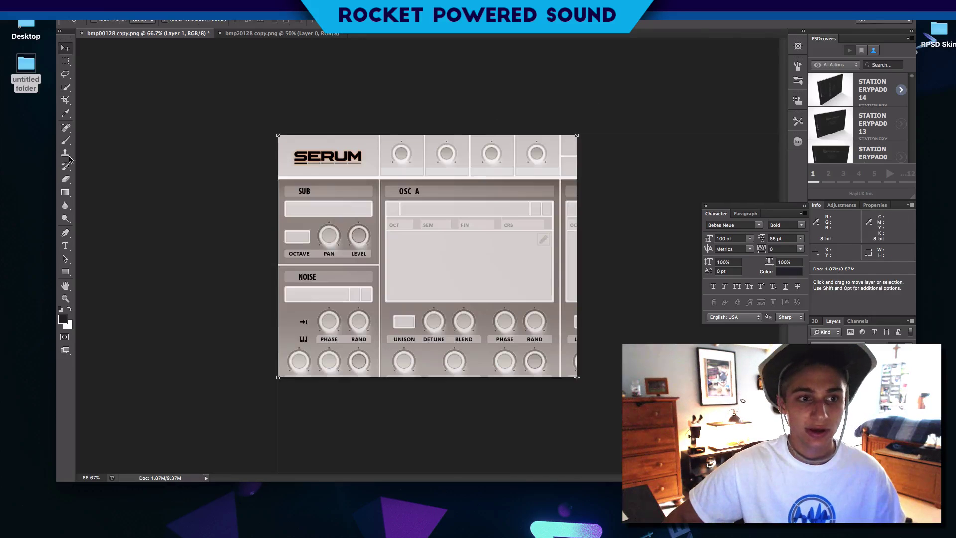
Scale the pasted layer to 50% width and height, align it top-left, and merge it down
key("super+t")
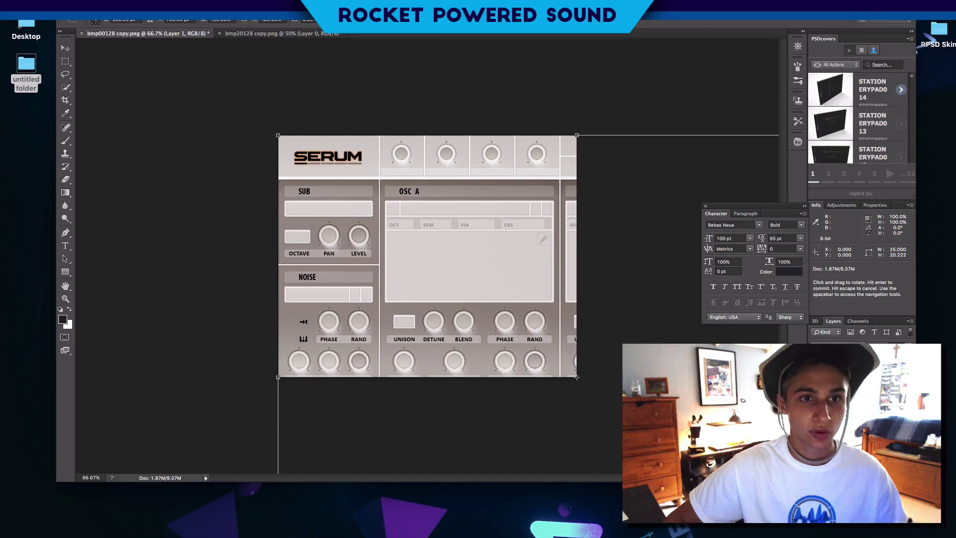
left_click(222, 19)
type("50")
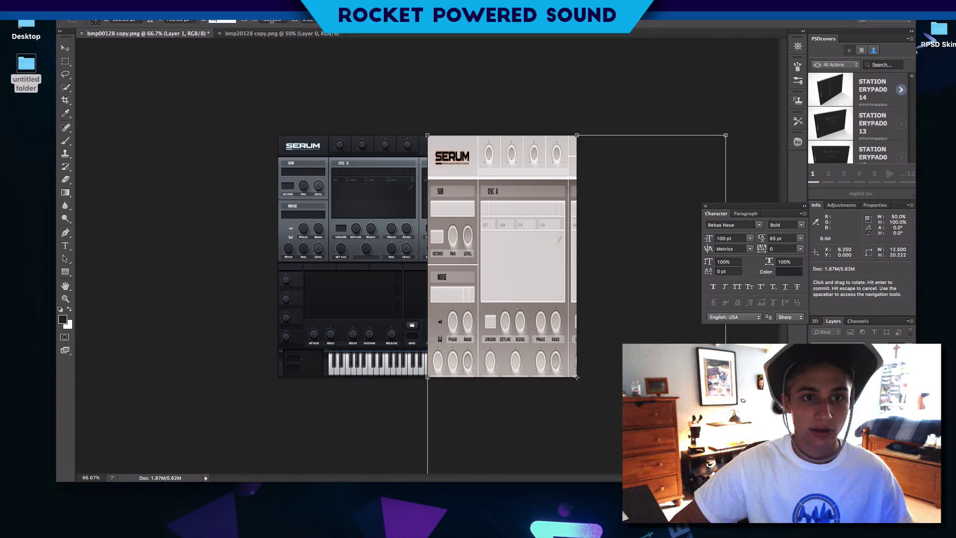
key("Tab")
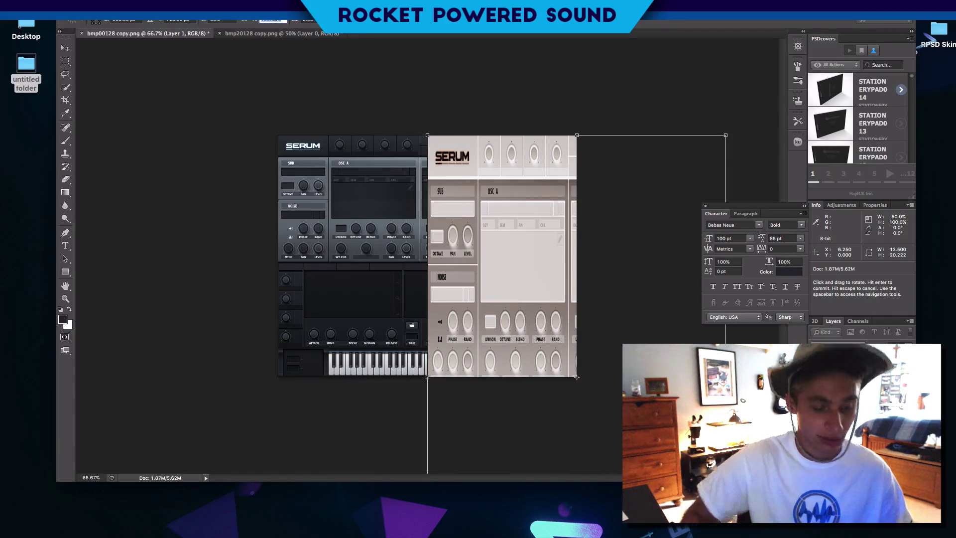
type("50")
key("Return")
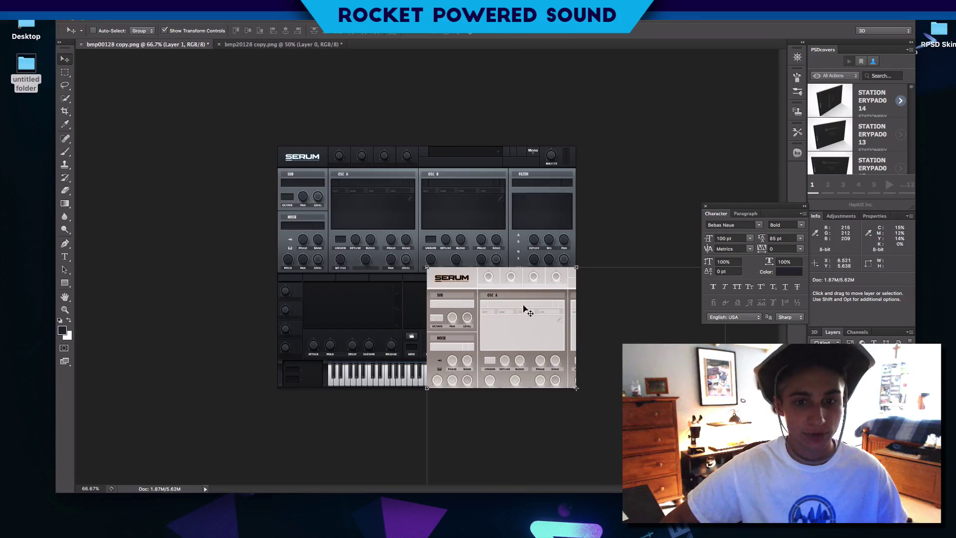
left_click_drag(550, 318, 408, 203)
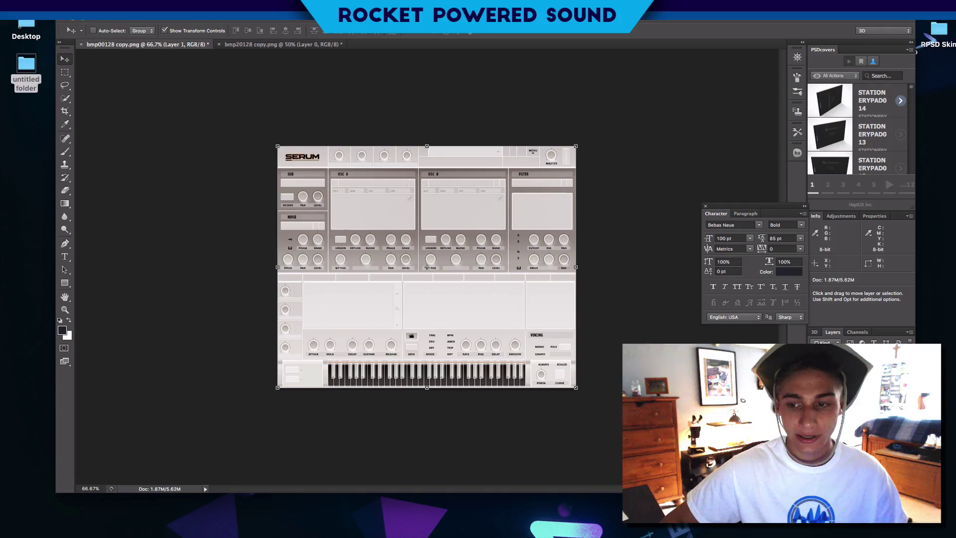
key("super+e")
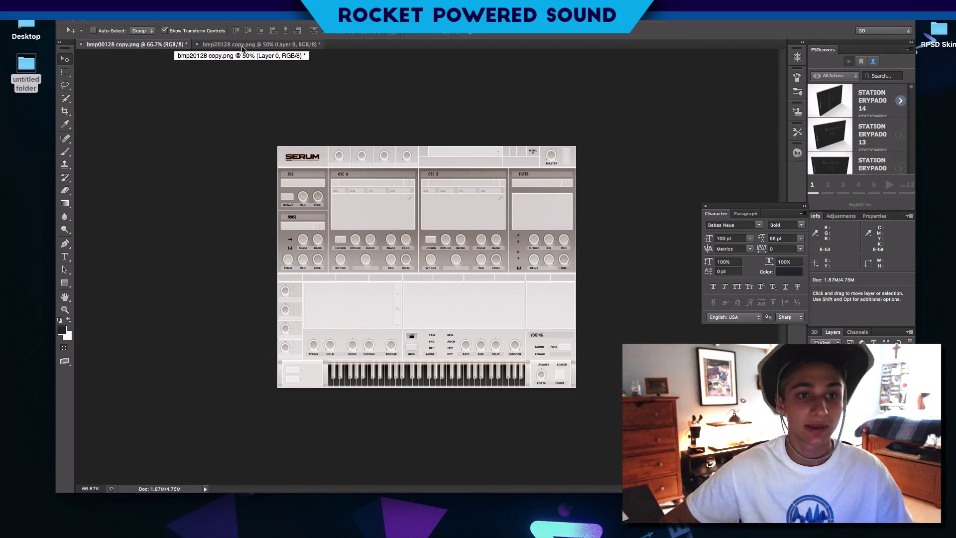
Compare the bmp20128 copy.png and bmp00128 copy.png documents and pick the Rectangular Marquee tool
left_click(249, 45)
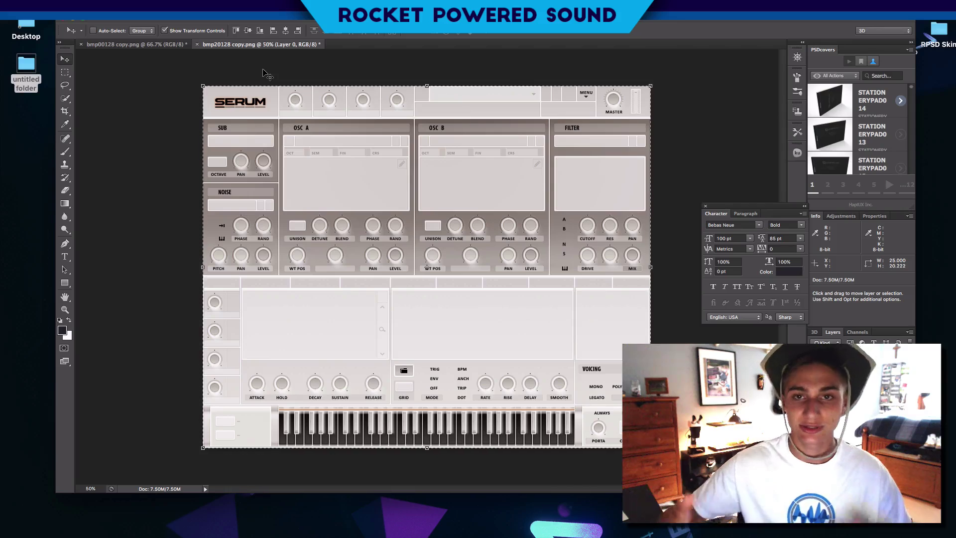
left_click(174, 45)
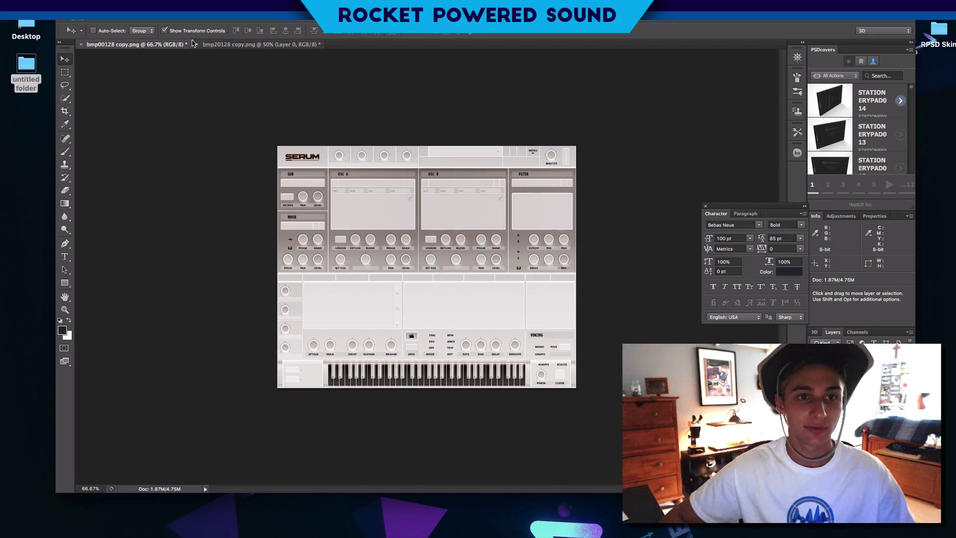
left_click(249, 45)
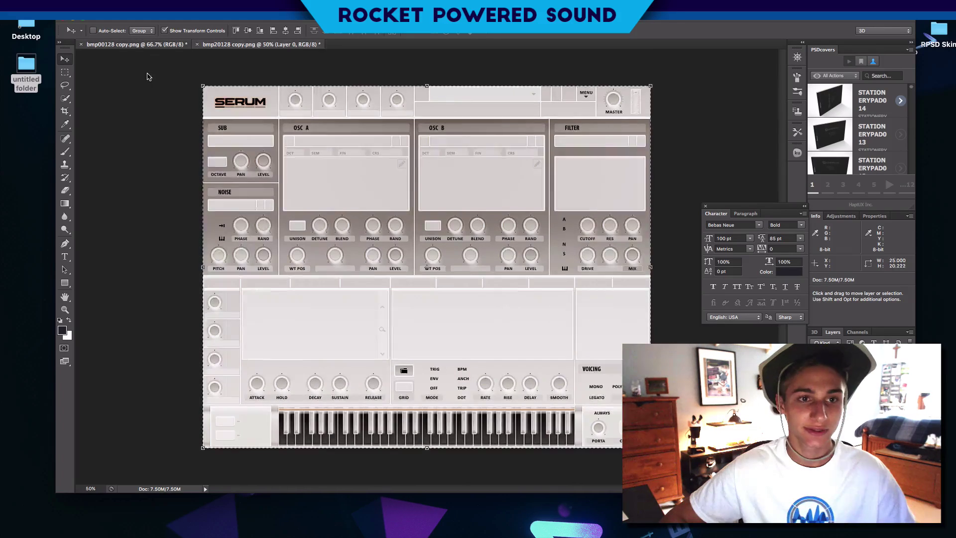
key("ctrl+Tab")
key("m")
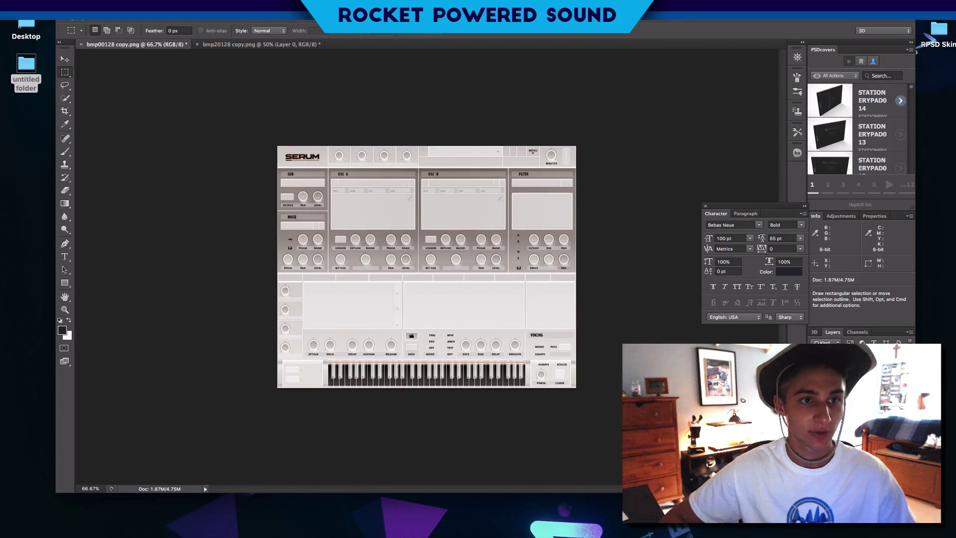
left_click(74, 5)
key("Escape")
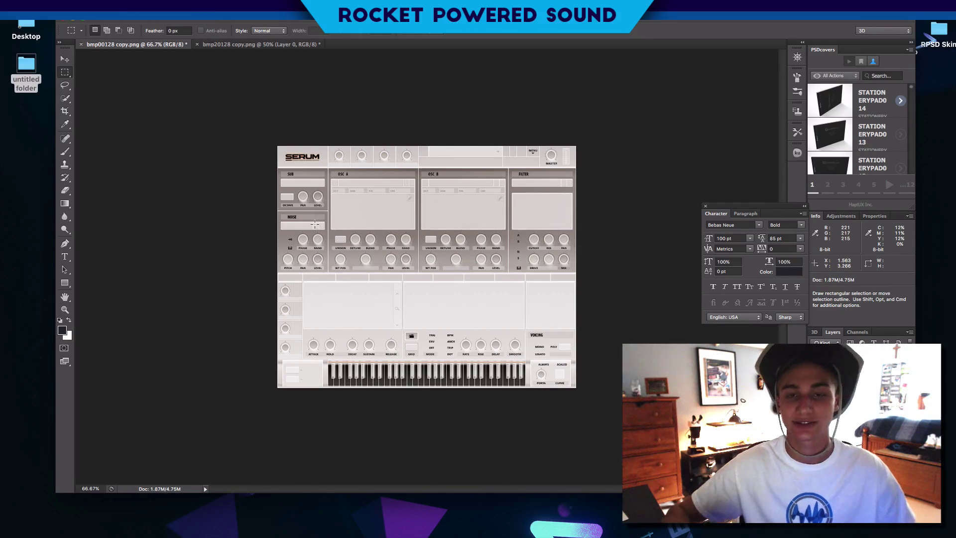
Check the skinned Serum's effects and oscillator pages on the other desktop, then return to Photoshop
key("ctrl+Right")
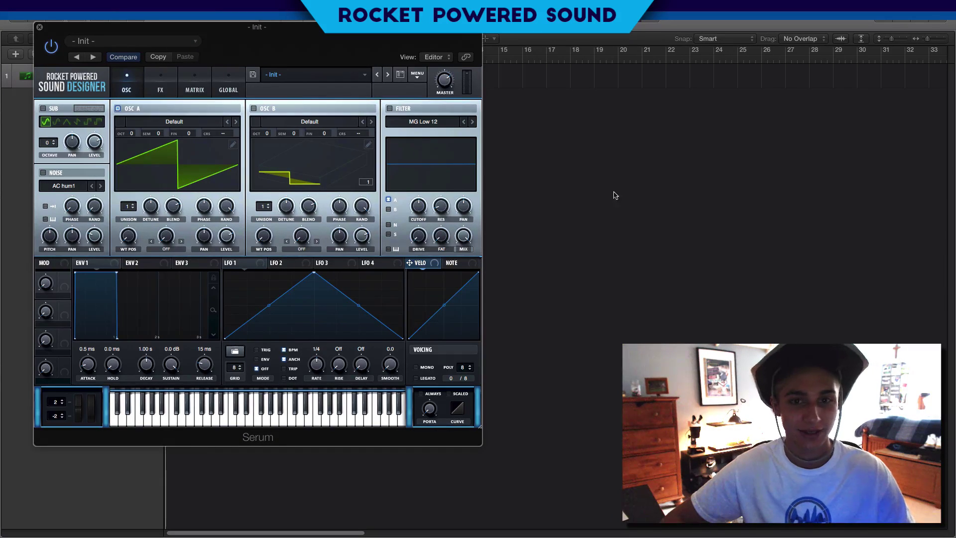
left_click(165, 80)
left_click(127, 82)
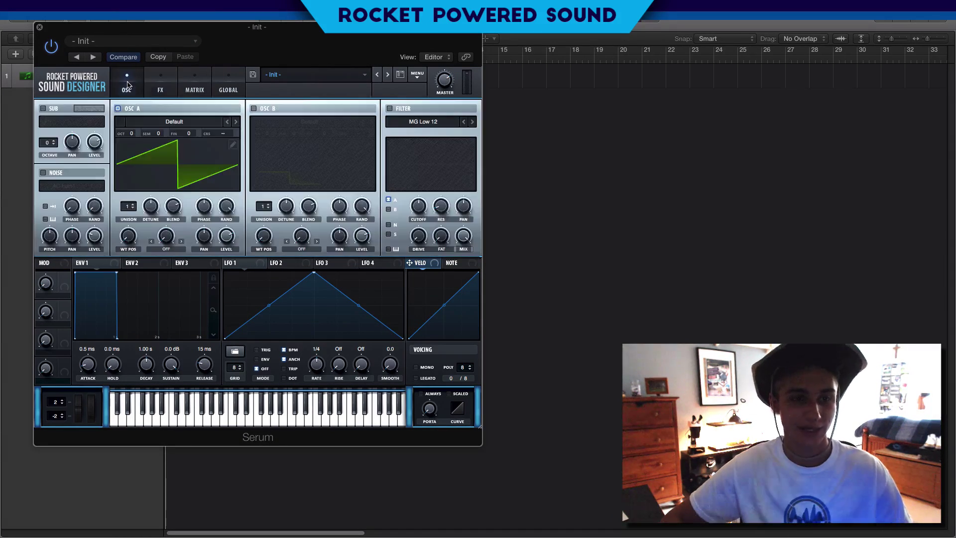
key("ctrl+Left")
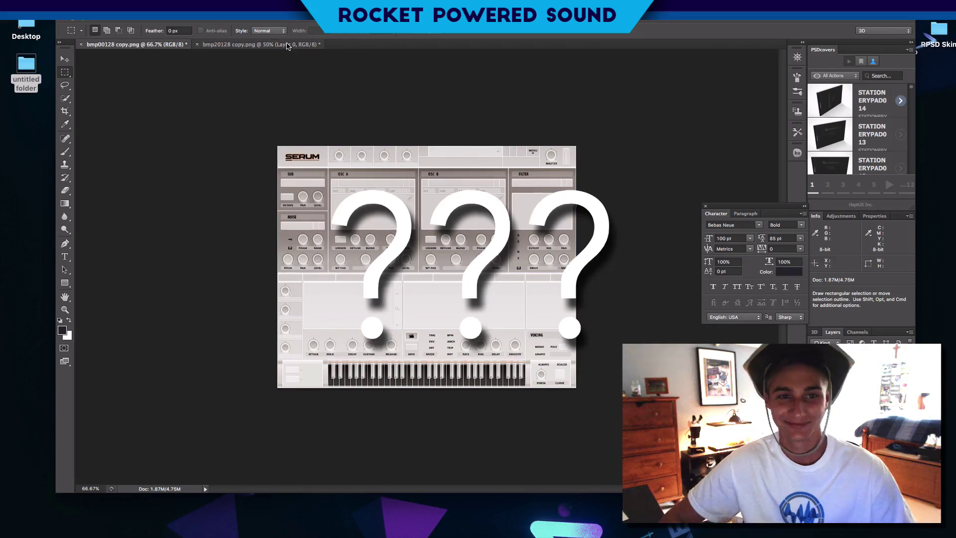
Close bmp20128 copy.png and bmp00128 copy.png without saving
key("ctrl+Tab")
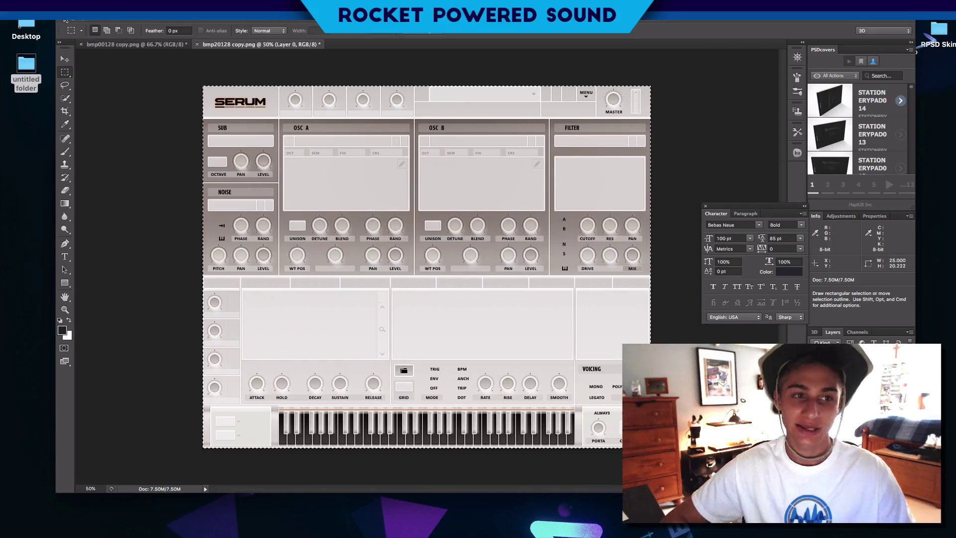
key("super+w")
left_click(456, 177)
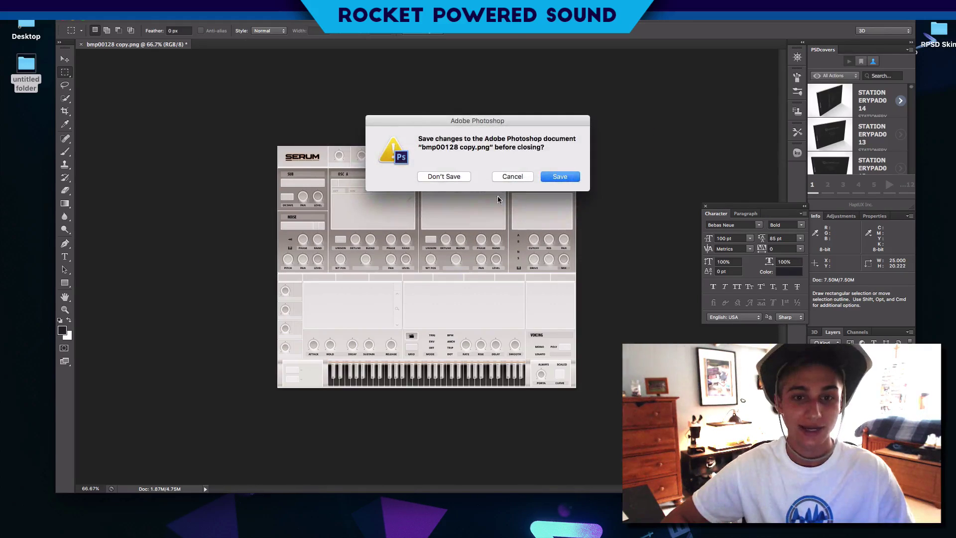
left_click(445, 175)
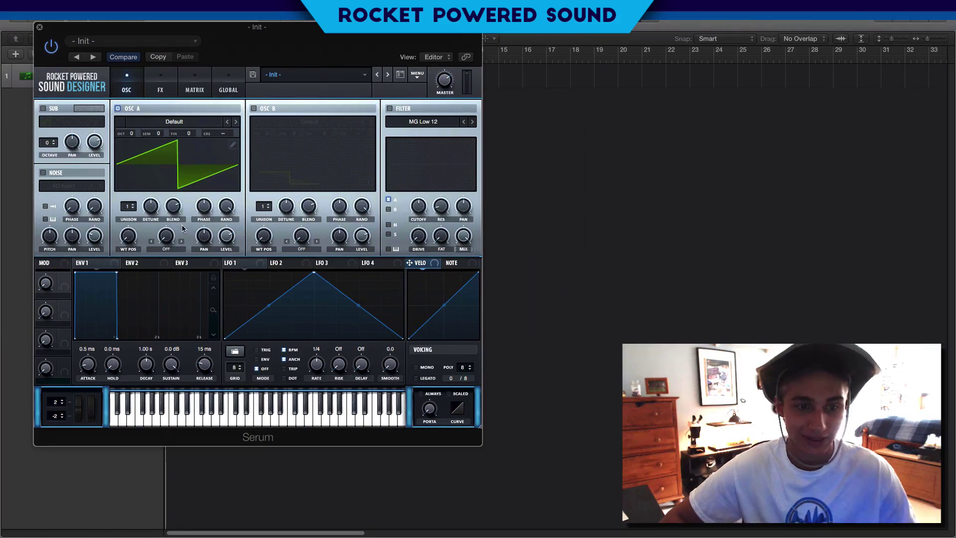
left_click(161, 254)
left_click(205, 214)
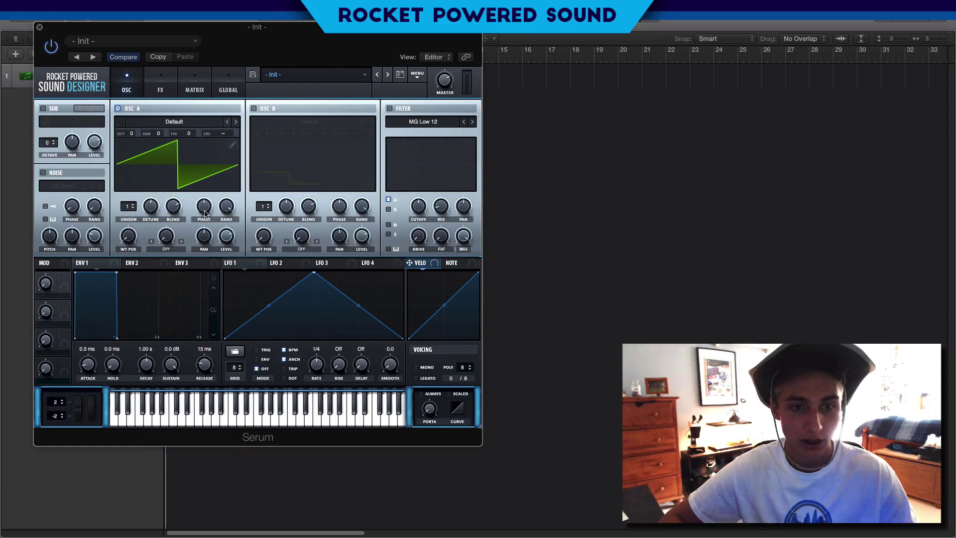
left_click(160, 89)
left_click(190, 80)
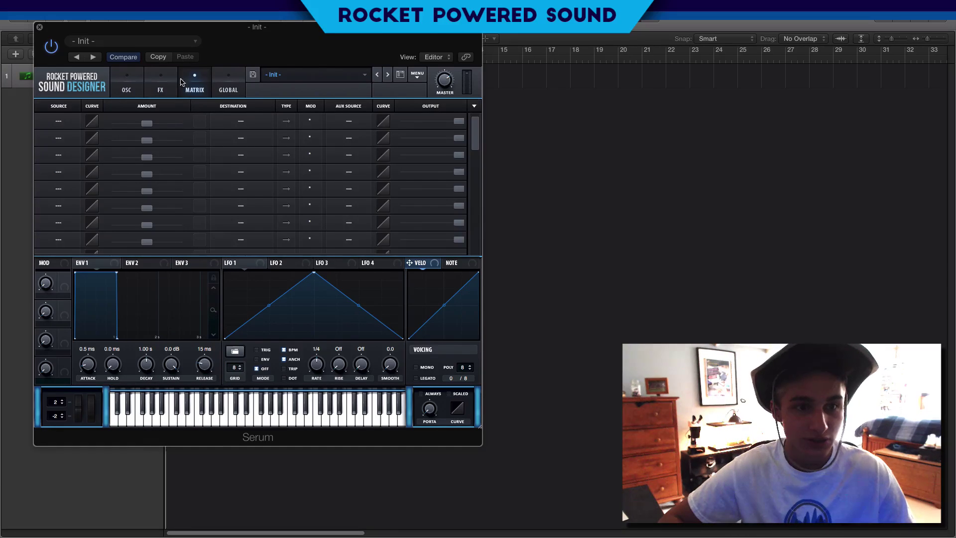
left_click(215, 92)
left_click(119, 75)
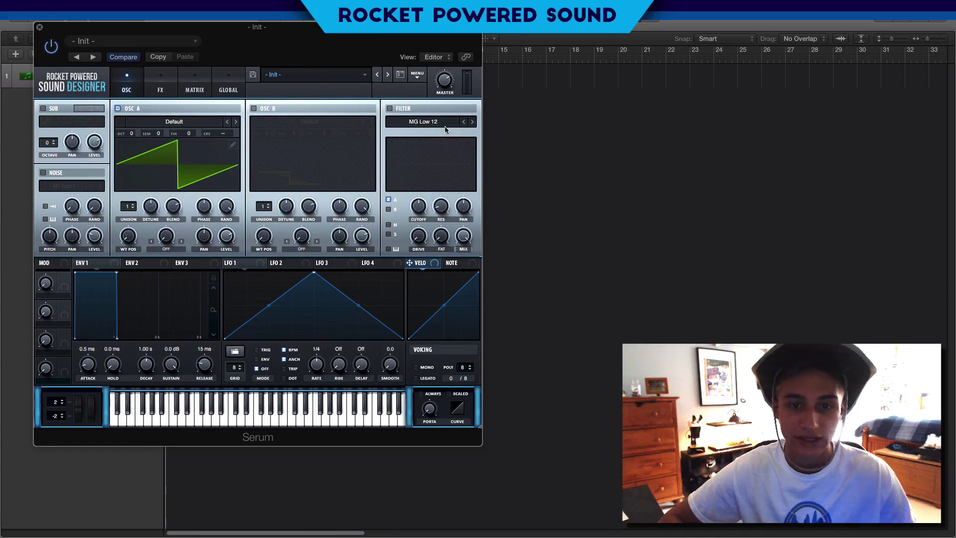
left_click(390, 109)
left_click(389, 108)
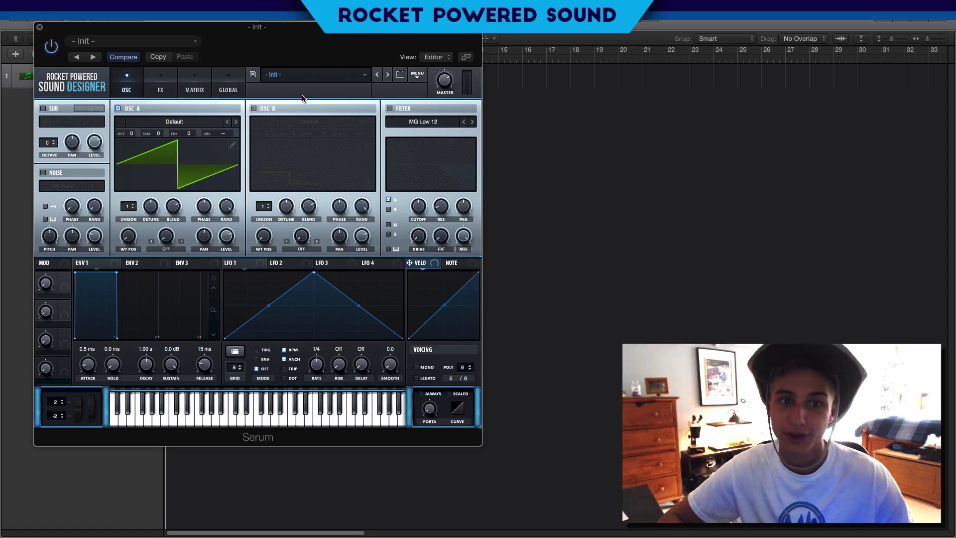